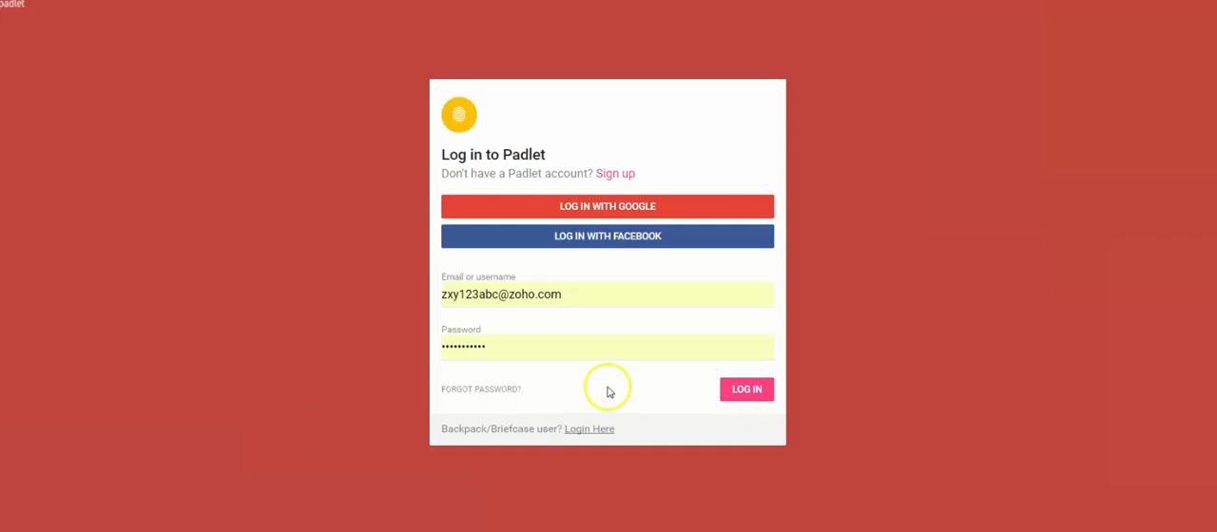
Step: Log in with the prefilled account credentials and skip the introductory tour and the upgrade offer
click(751, 393)
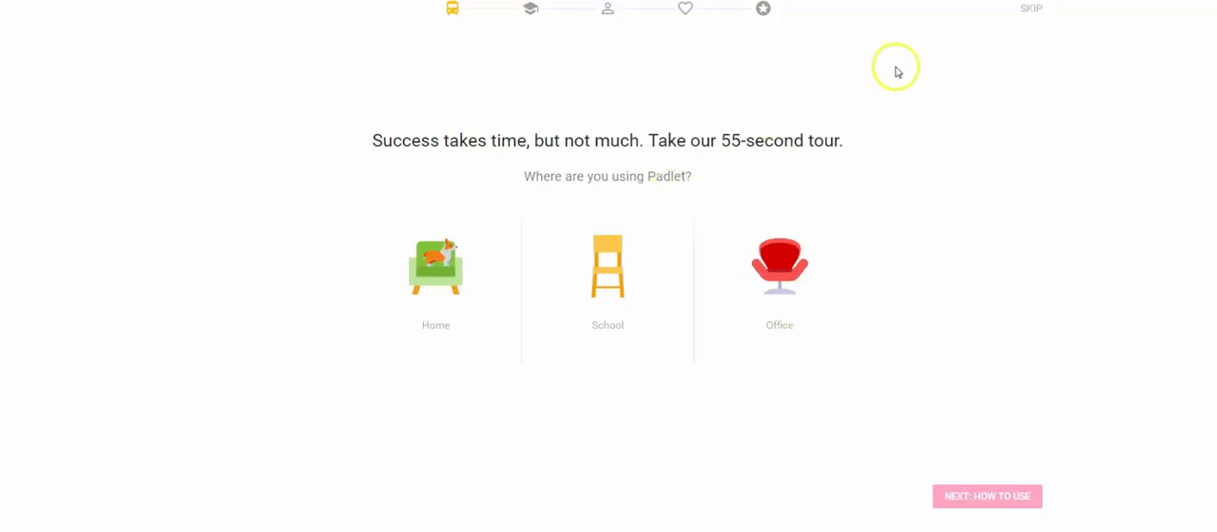
click(1021, 11)
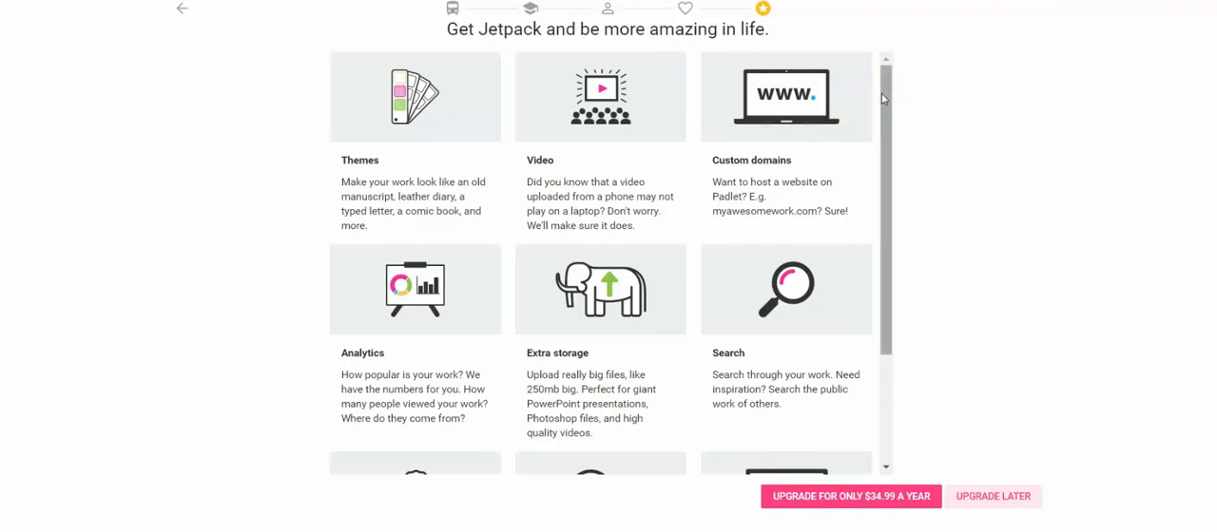
click(990, 507)
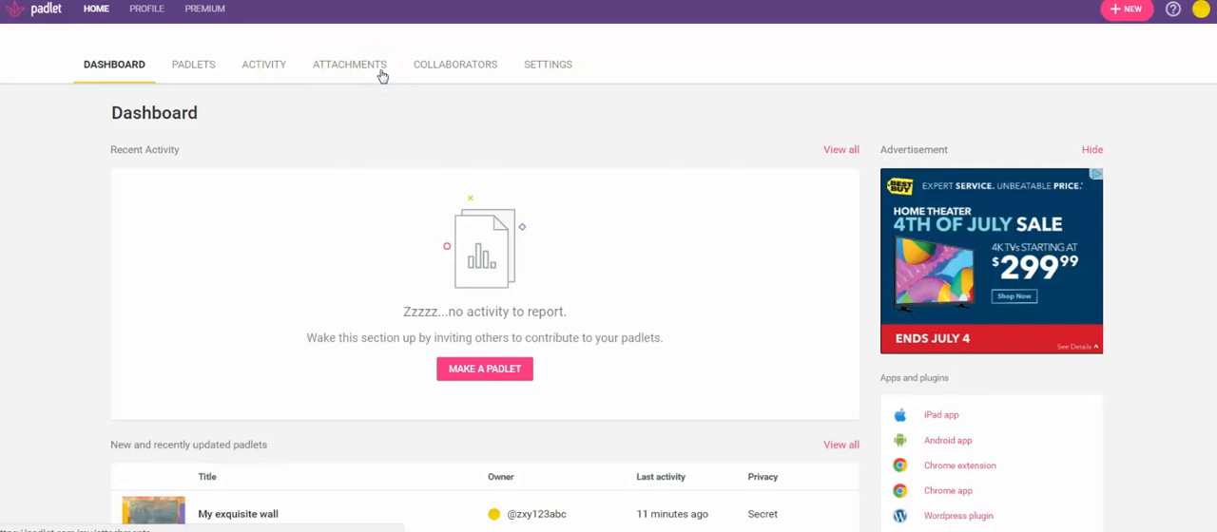
Step: Look at the account's collaborators page and return to the dashboard
click(481, 68)
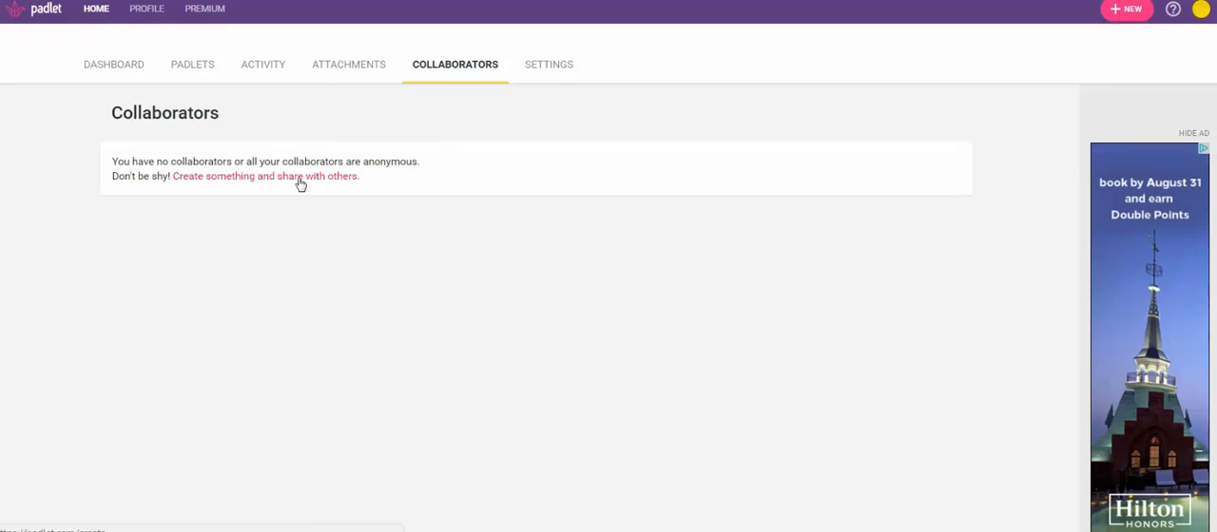
click(133, 73)
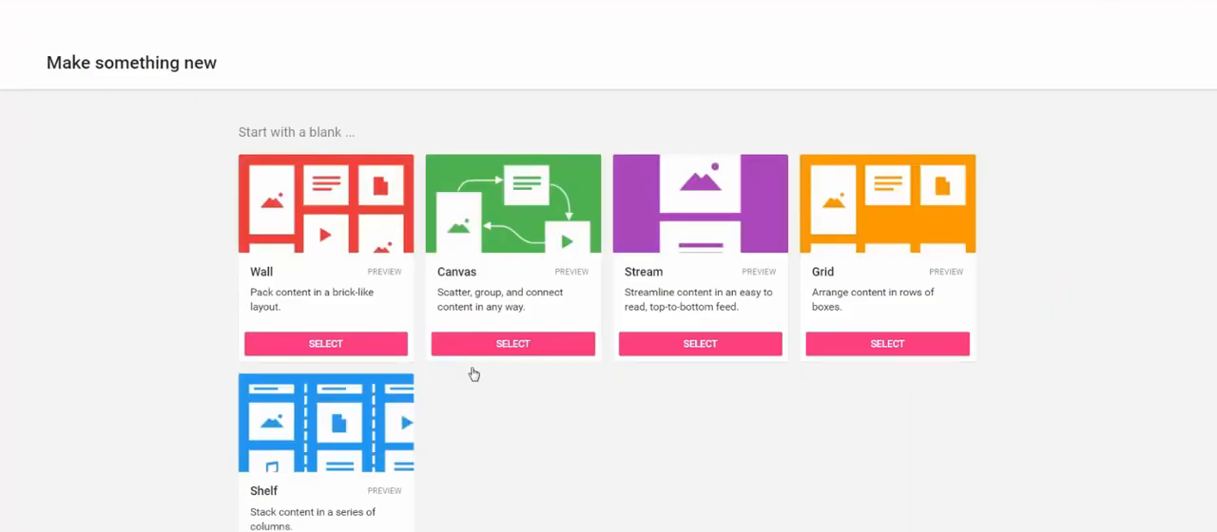
Step: Look through the blank layouts and templates for a new padlet and create one from the KWL Chart template
click(403, 149)
scroll(609, 285, down, 2)
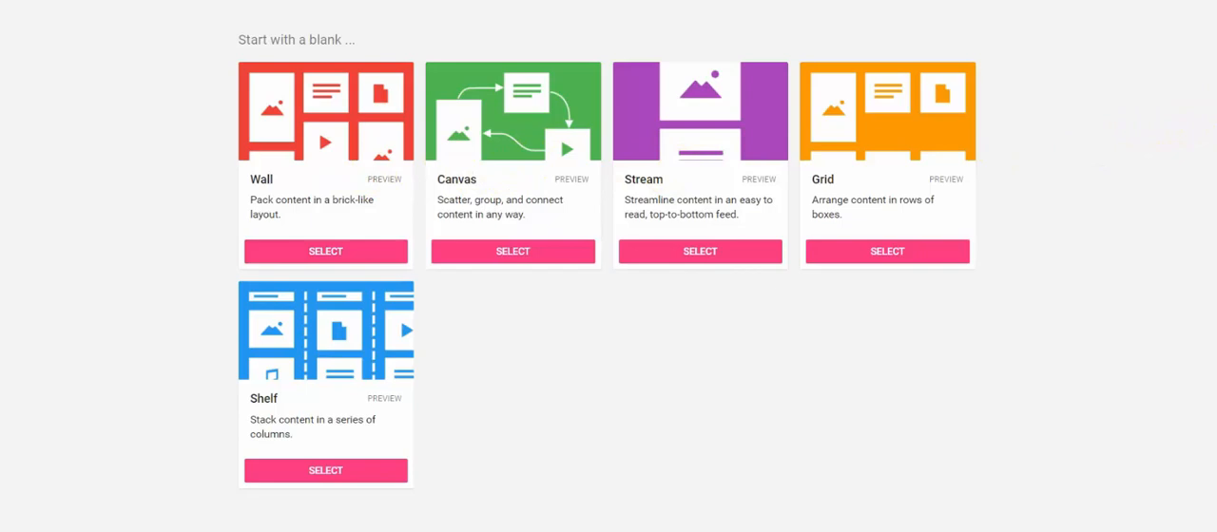
scroll(608, 285, down, 4)
scroll(608, 285, down, 2)
scroll(609, 285, down, 1)
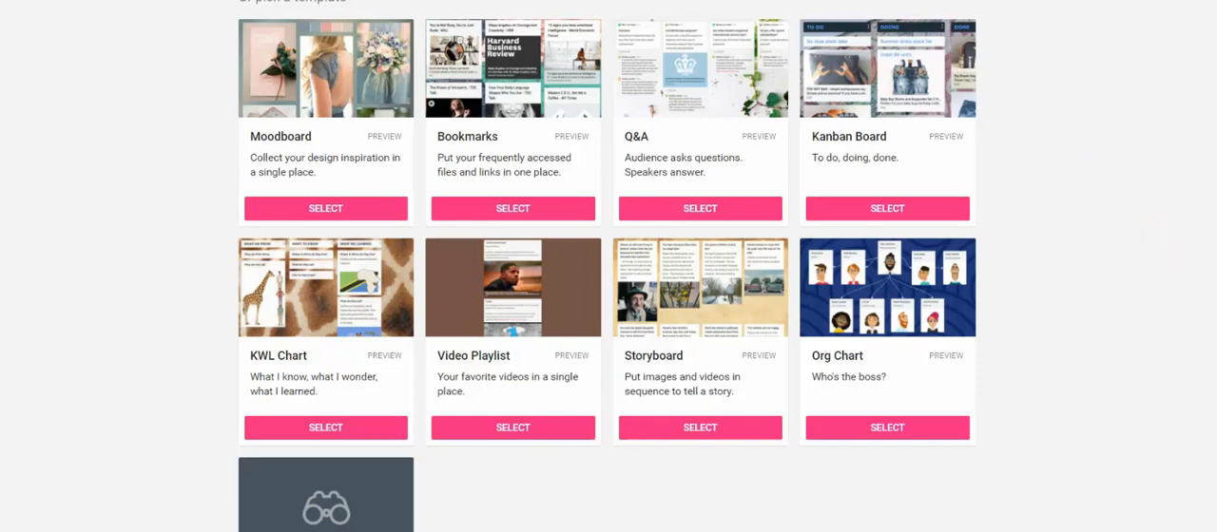
scroll(608, 266, down, 1)
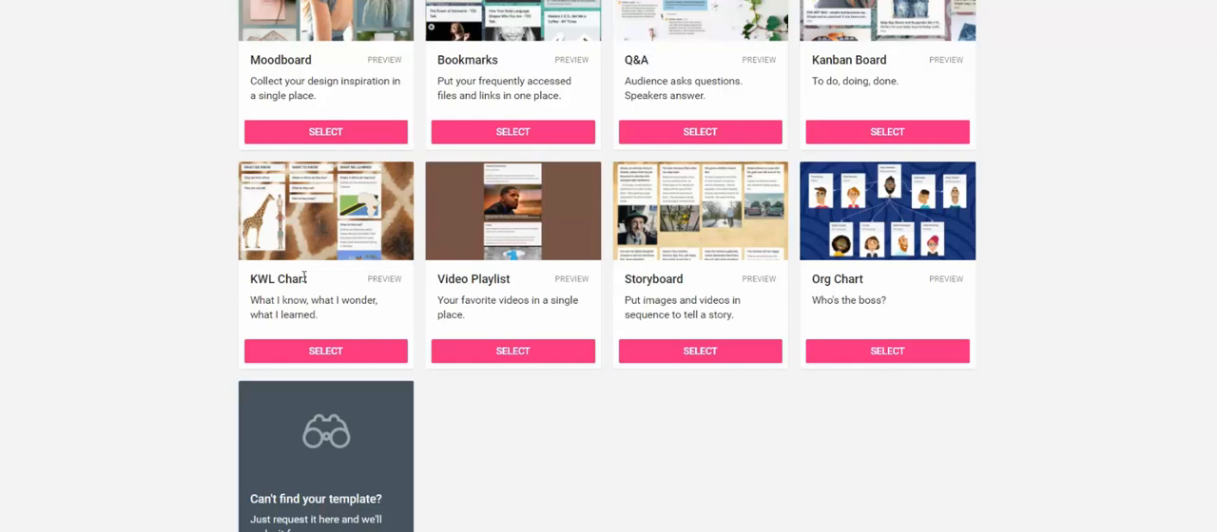
click(322, 350)
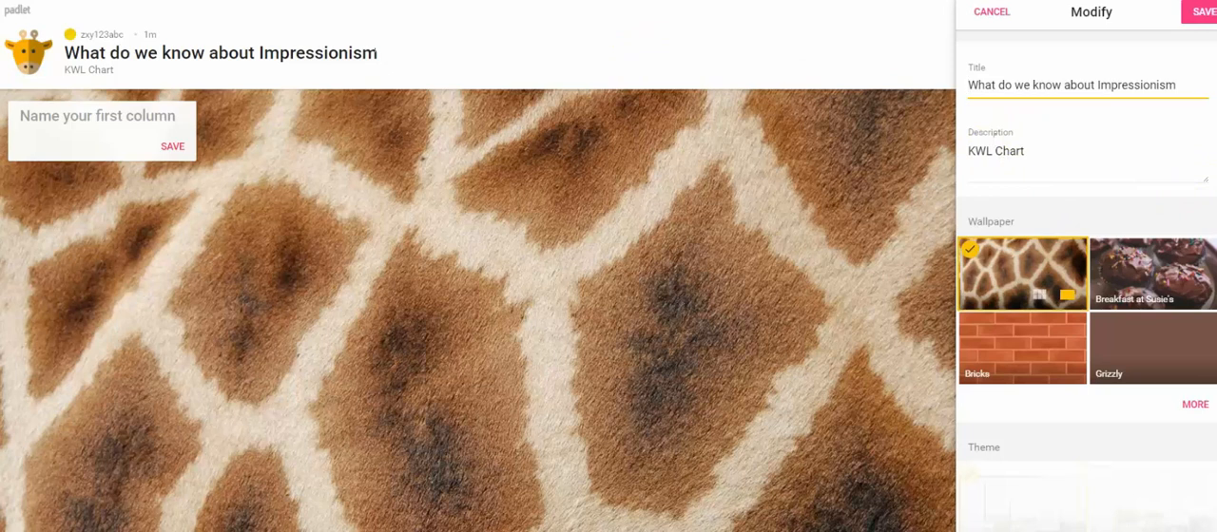
Step: Change the padlet's wallpaper to Scroll from the wallpaper gallery, save the change and close the padlet settings
scroll(1202, 182, down, 2)
click(1195, 219)
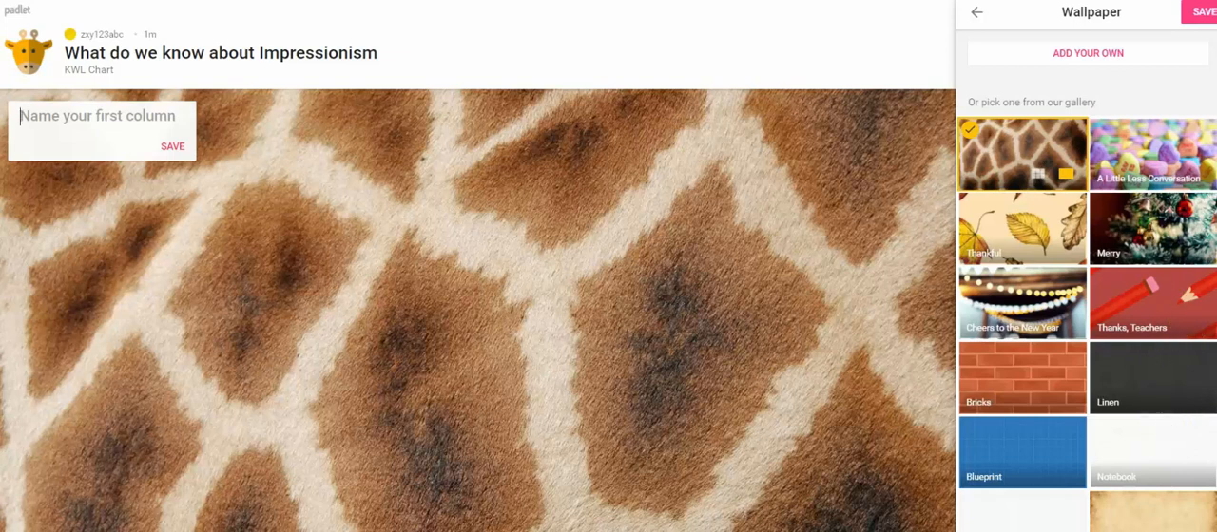
scroll(1087, 285, down, 5)
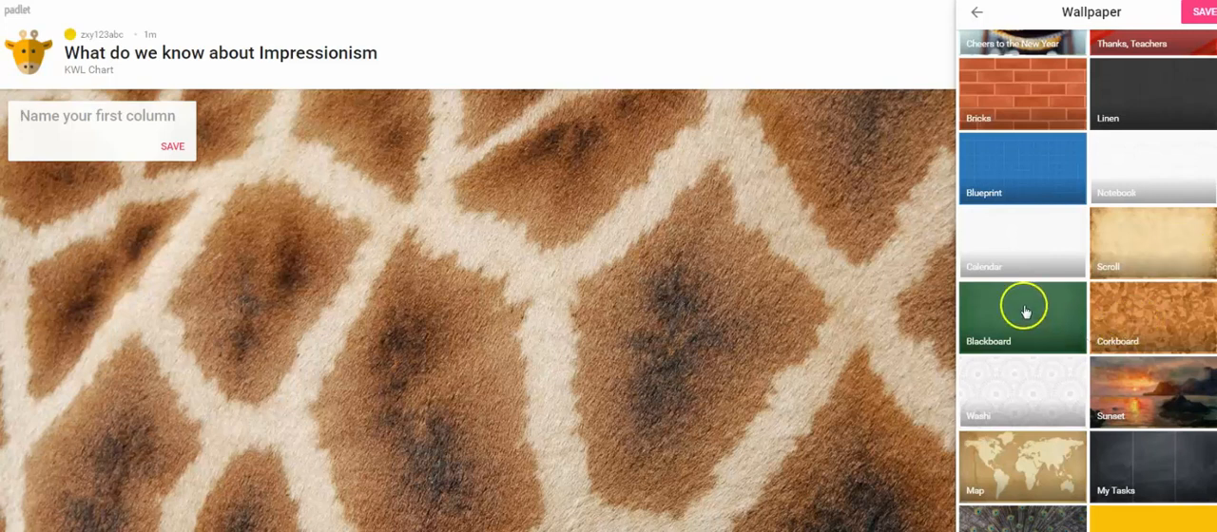
click(1127, 250)
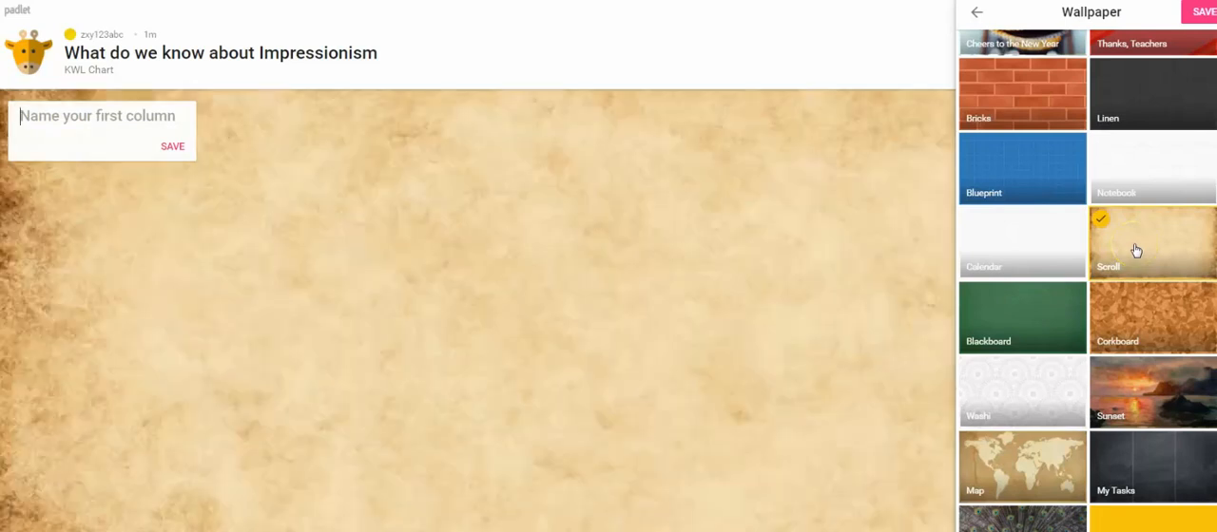
click(1200, 13)
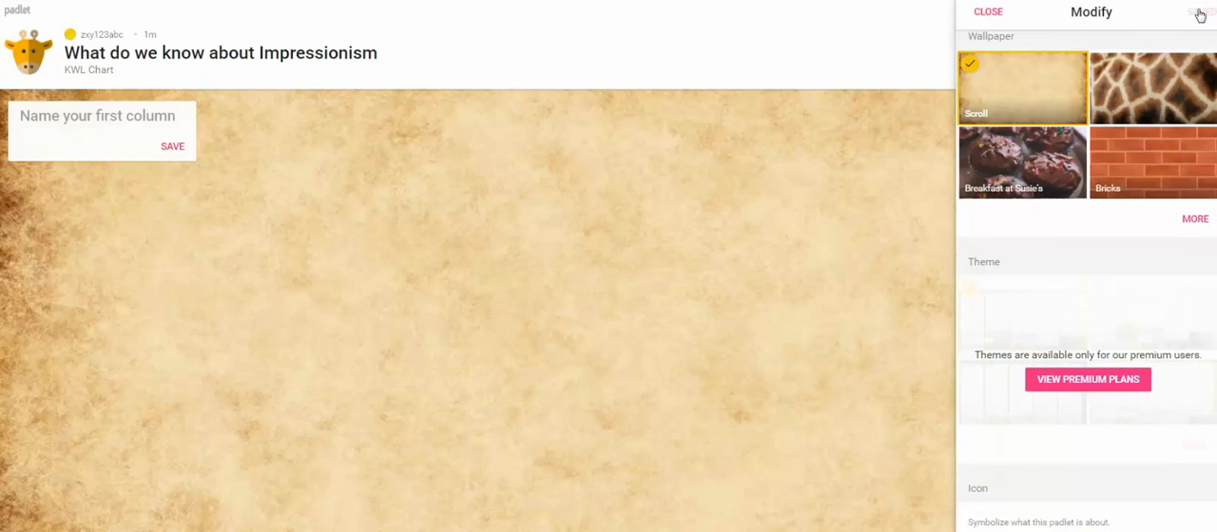
click(987, 11)
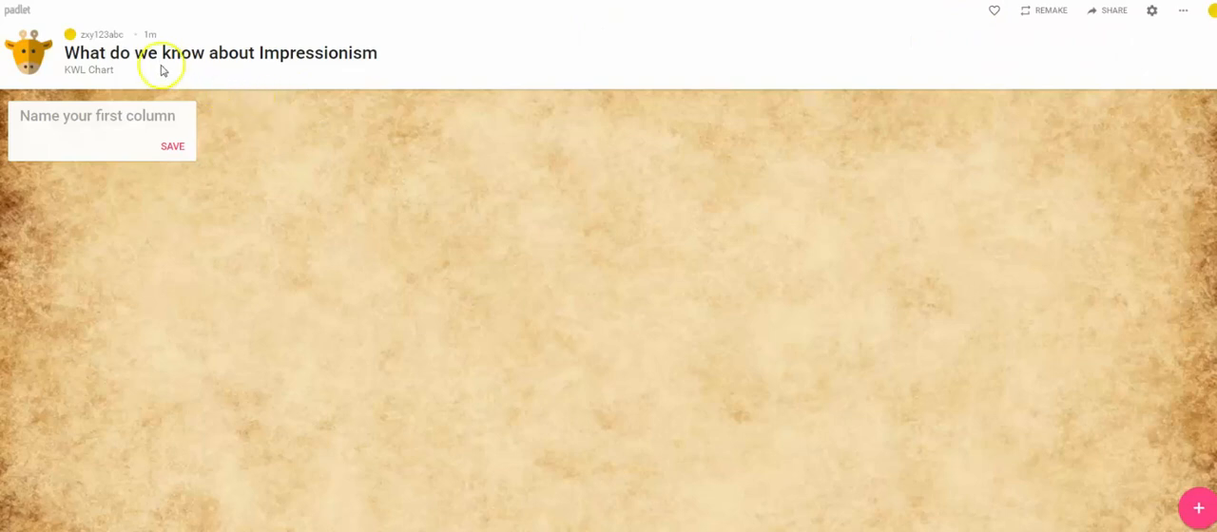
Step: Create three columns on the padlet named K, W and L, saving each one
click(73, 124)
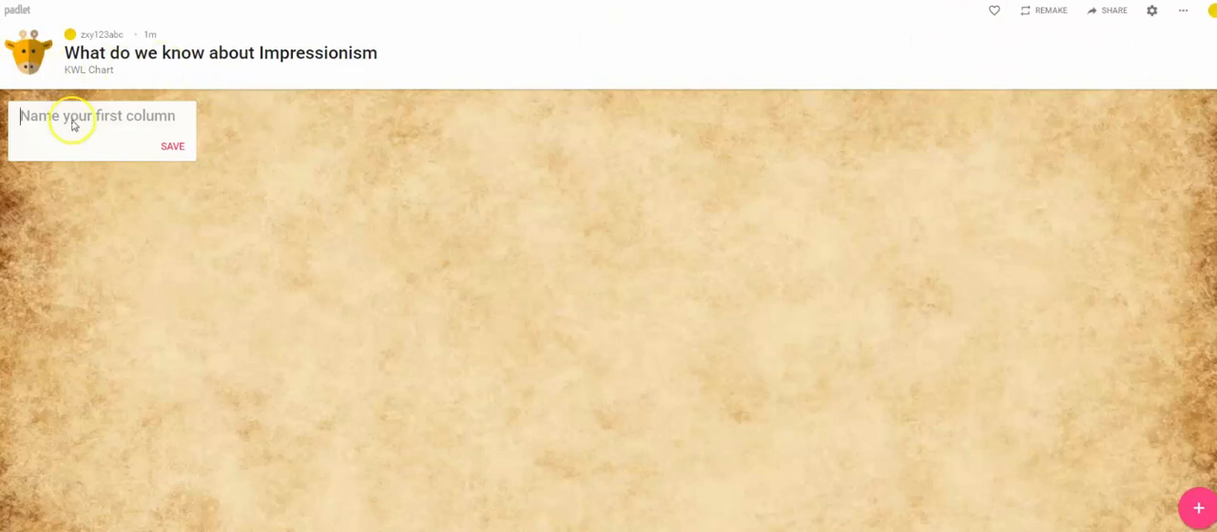
text(K)
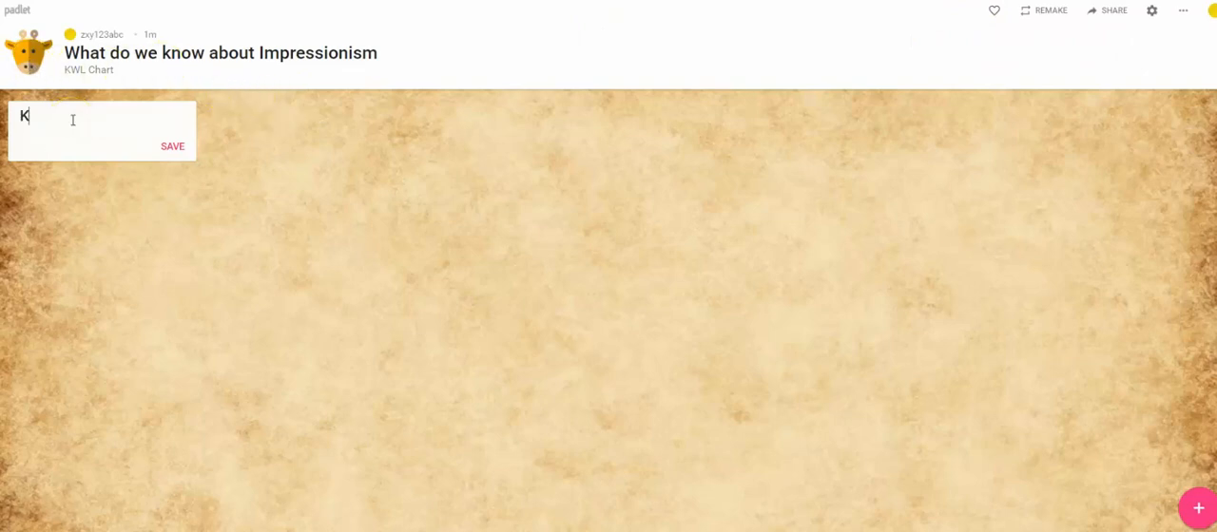
click(165, 150)
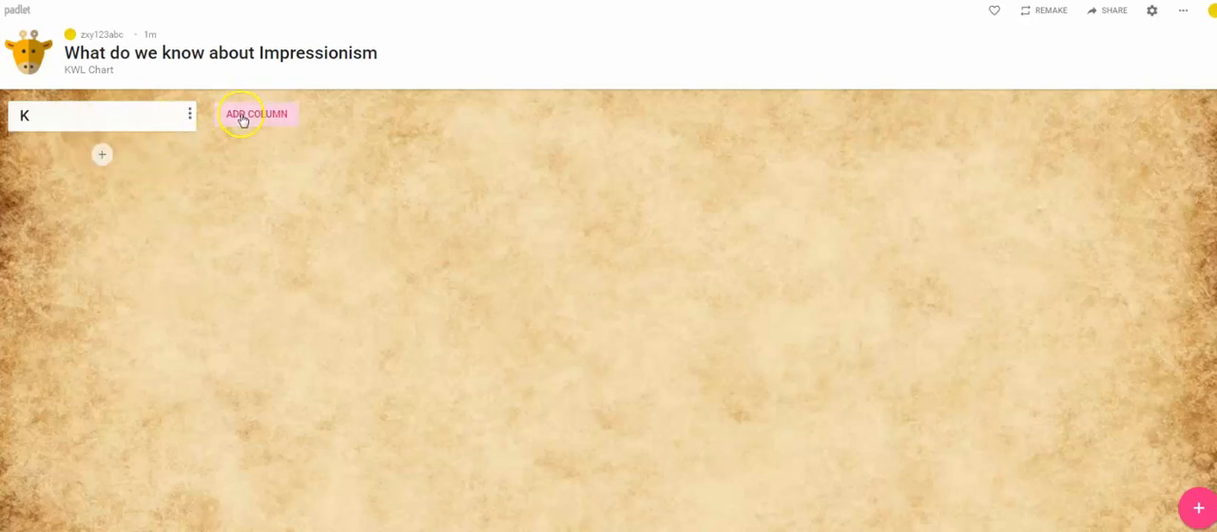
click(240, 116)
text(W)
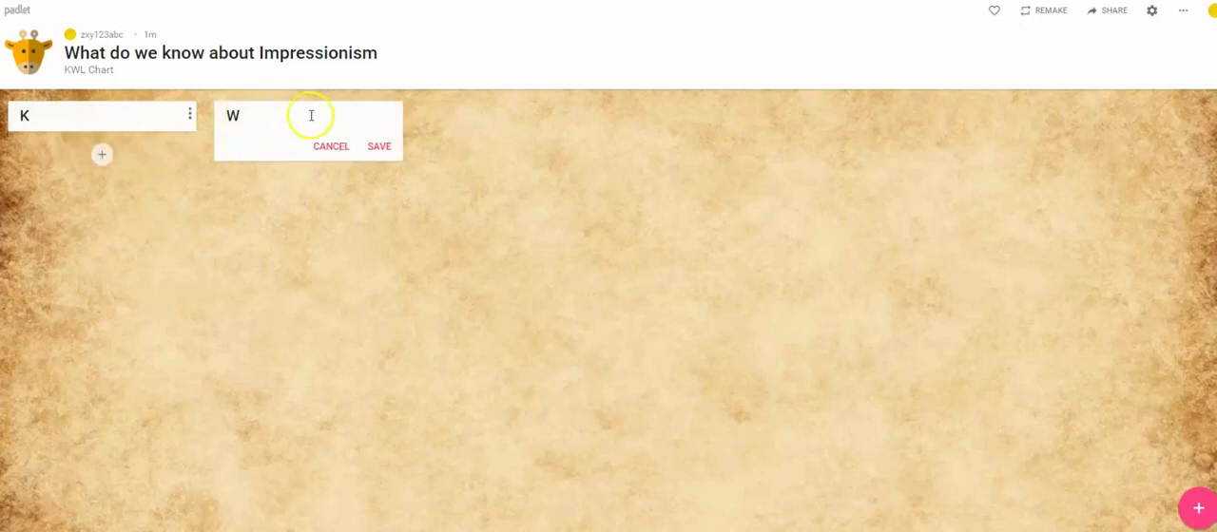
click(379, 148)
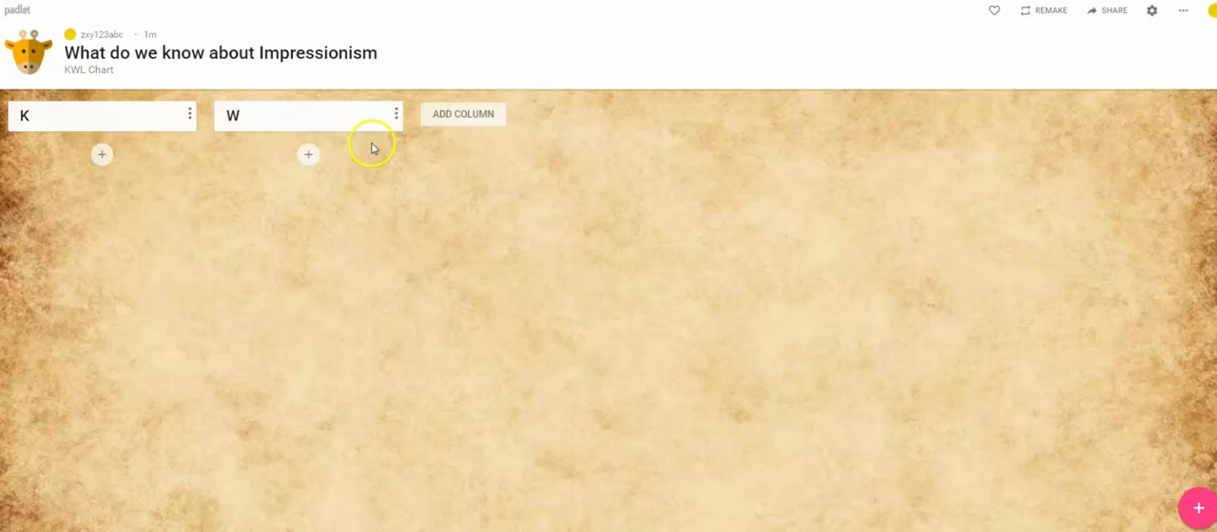
click(448, 116)
text(L)
click(582, 145)
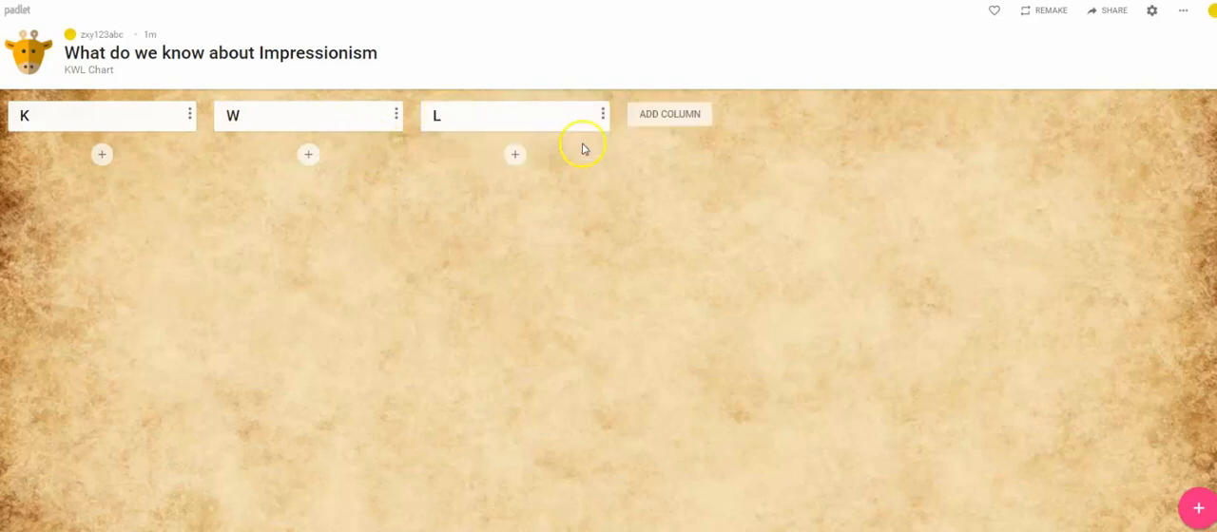
Step: Add a post to the K column titled "Art" with the text "I know impressionism is a kind of art"
click(102, 156)
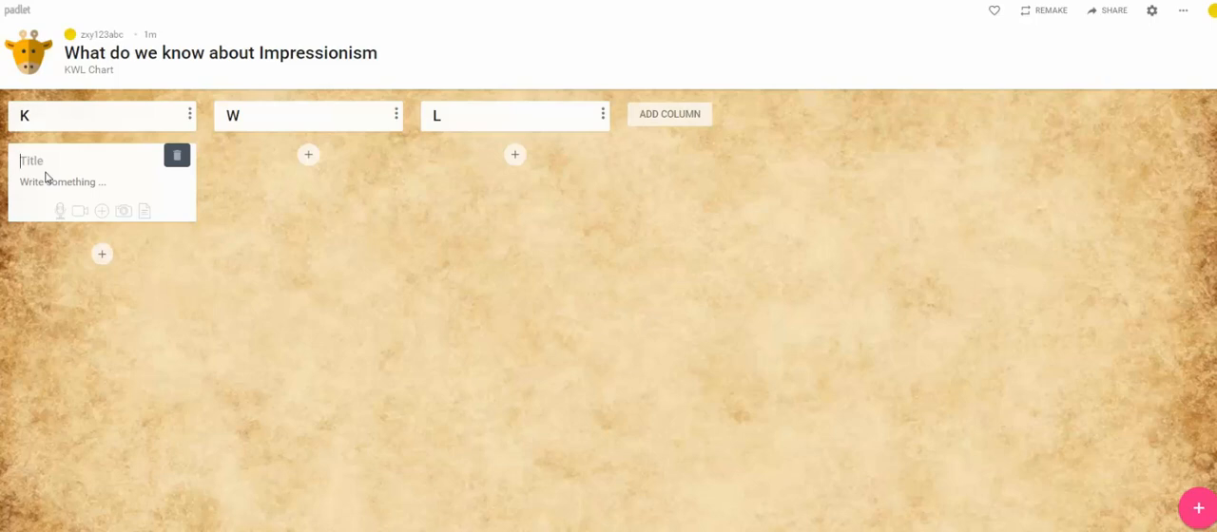
text(Art)
click(54, 183)
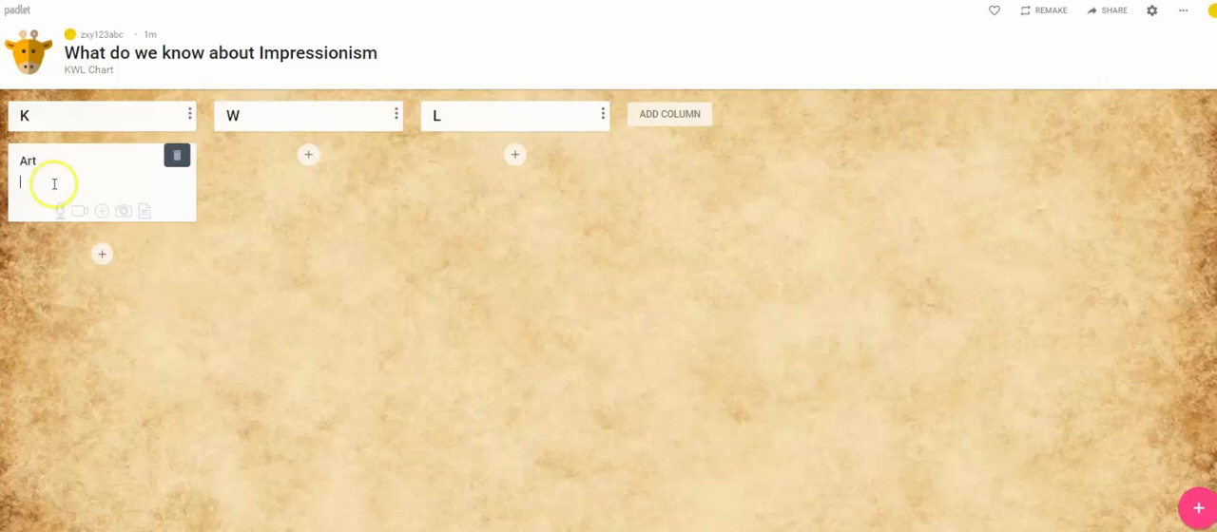
text(I knwo)
key(BackSpace)
key(BackSpace)
text(ow Impressionism is)
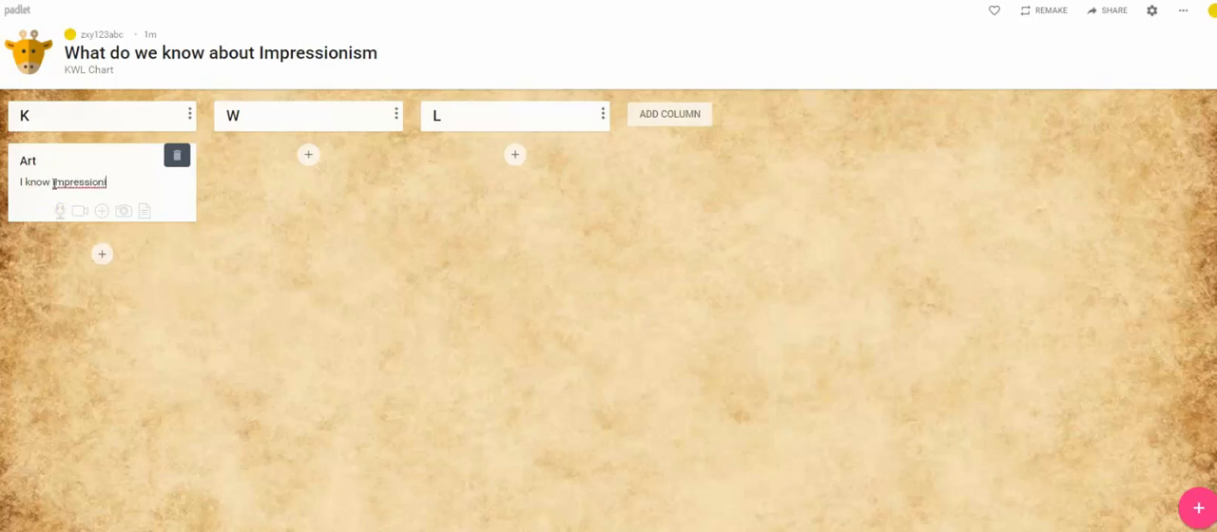
text( a kind of art)
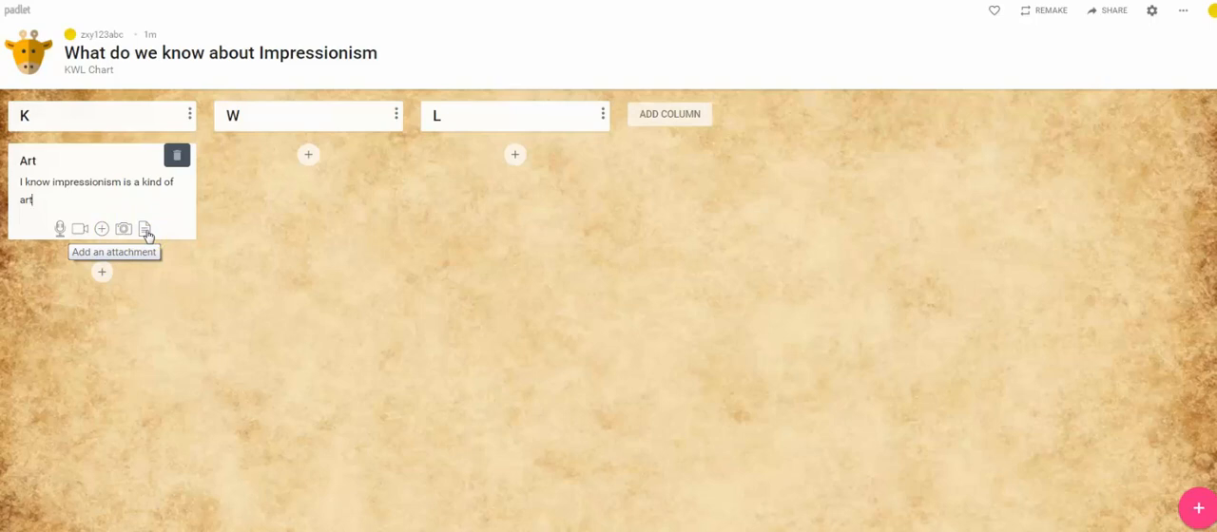
click(84, 194)
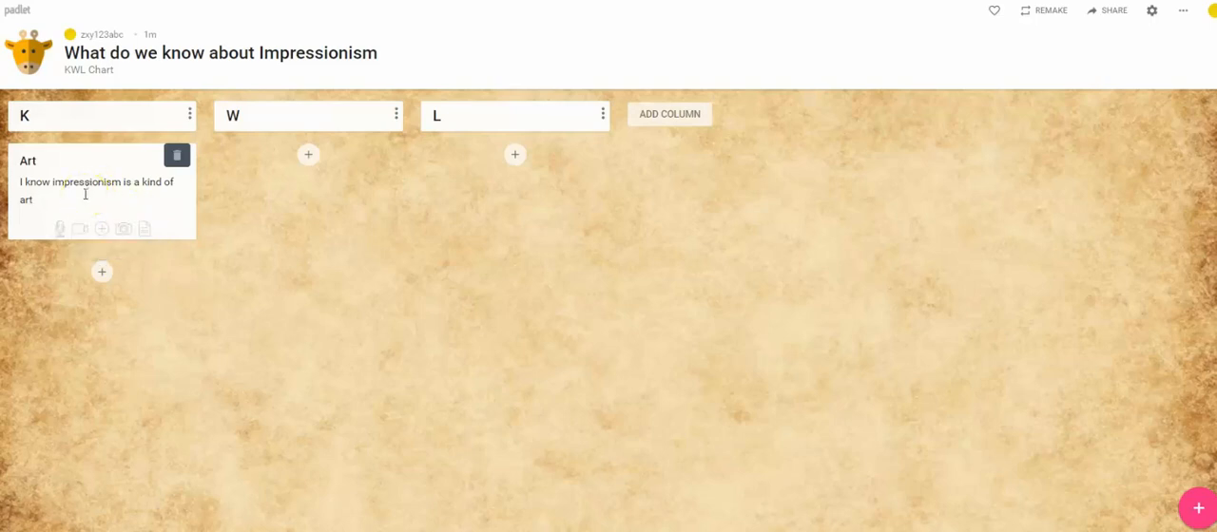
click(97, 196)
Step: Add a post to the W column titled "Artists" with the text "I want to know who a famous impressionist painter is."
click(306, 157)
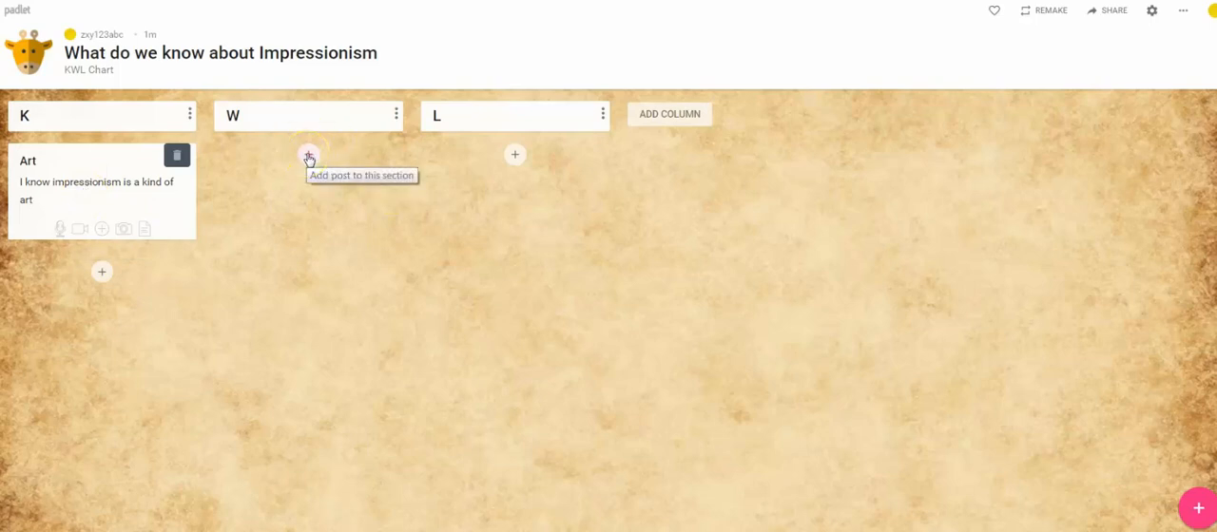
click(255, 159)
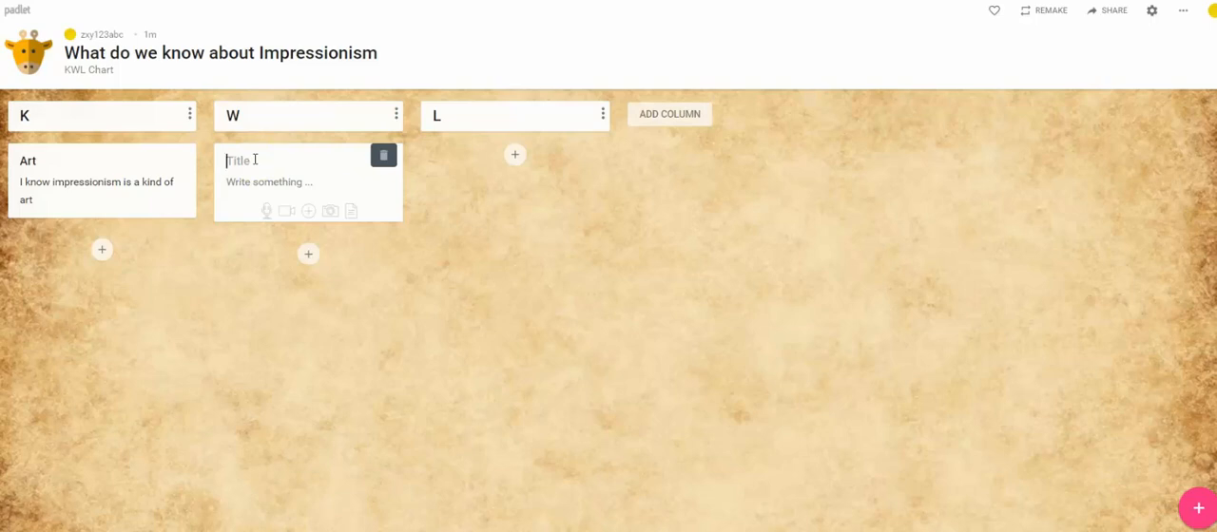
text(Artists)
click(261, 189)
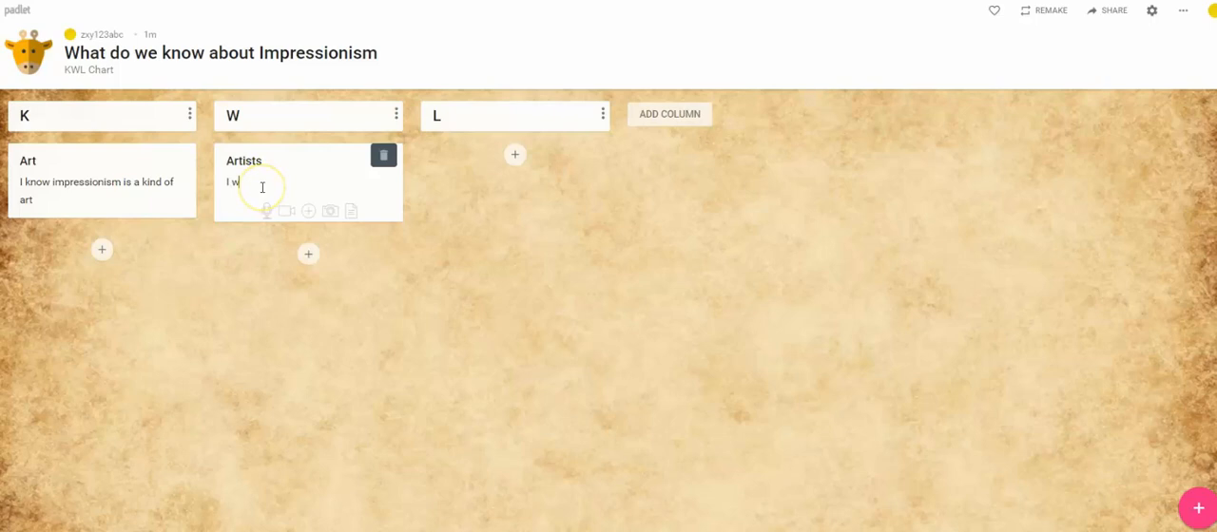
text(I want to know who a famous impressionist painter is.)
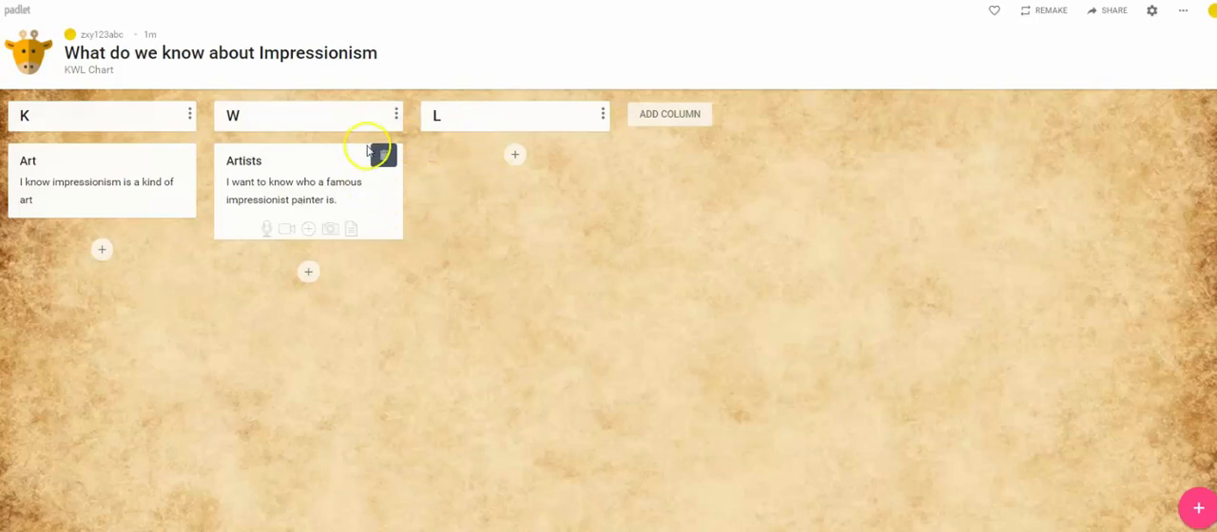
Step: Add a post to the L column titled "Name of an artist" reading "I learned that the name of a famous impressionist painter is Monet."
click(516, 155)
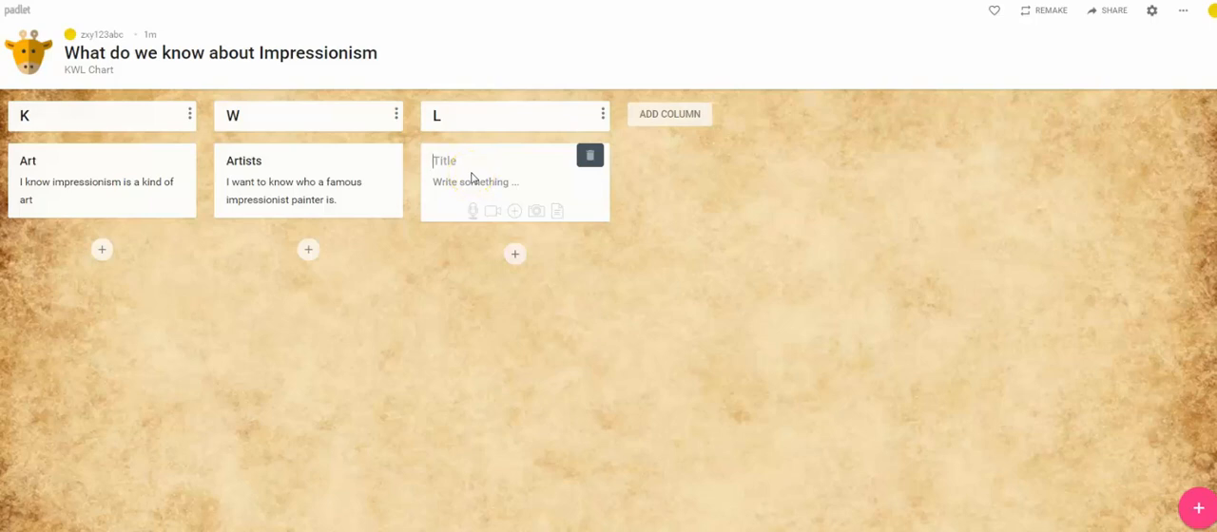
text(Name of an artist)
click(474, 179)
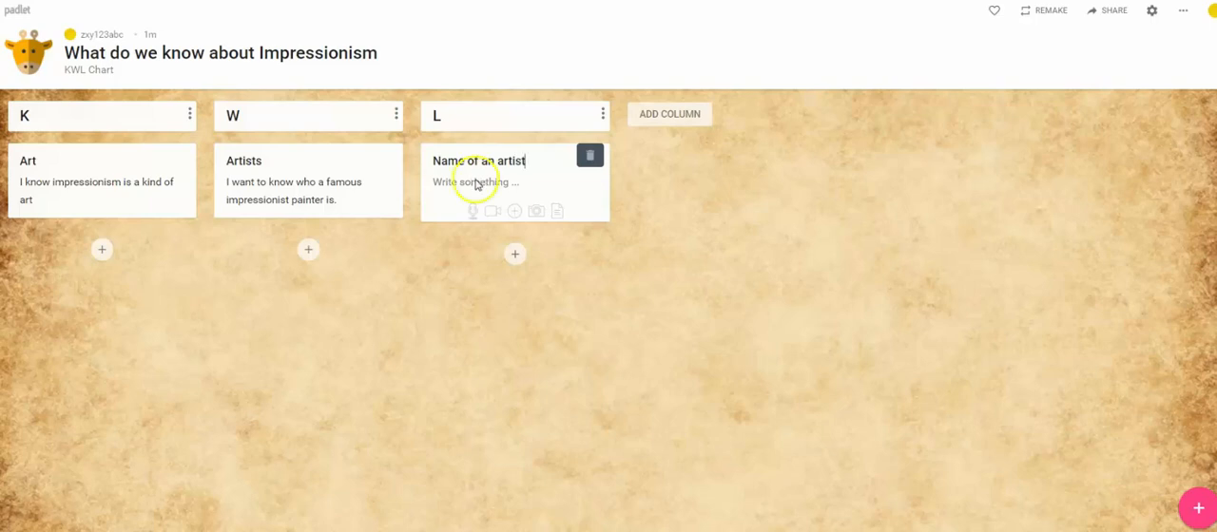
text(I learned that the name of a famous impressionist painter is Monet.)
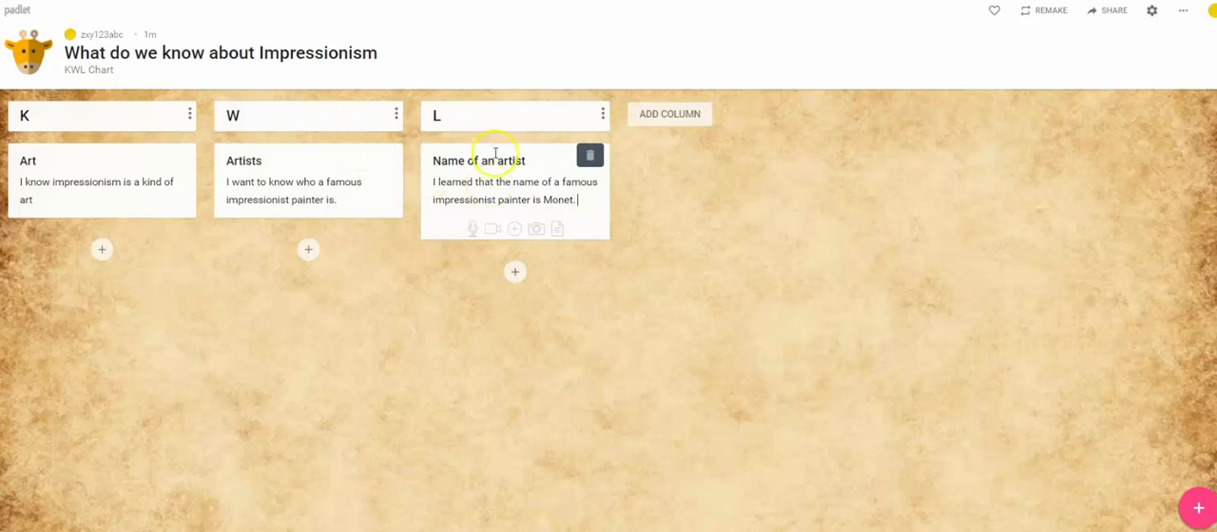
Step: Add a fourth column named Examples after the L column and save it
click(672, 116)
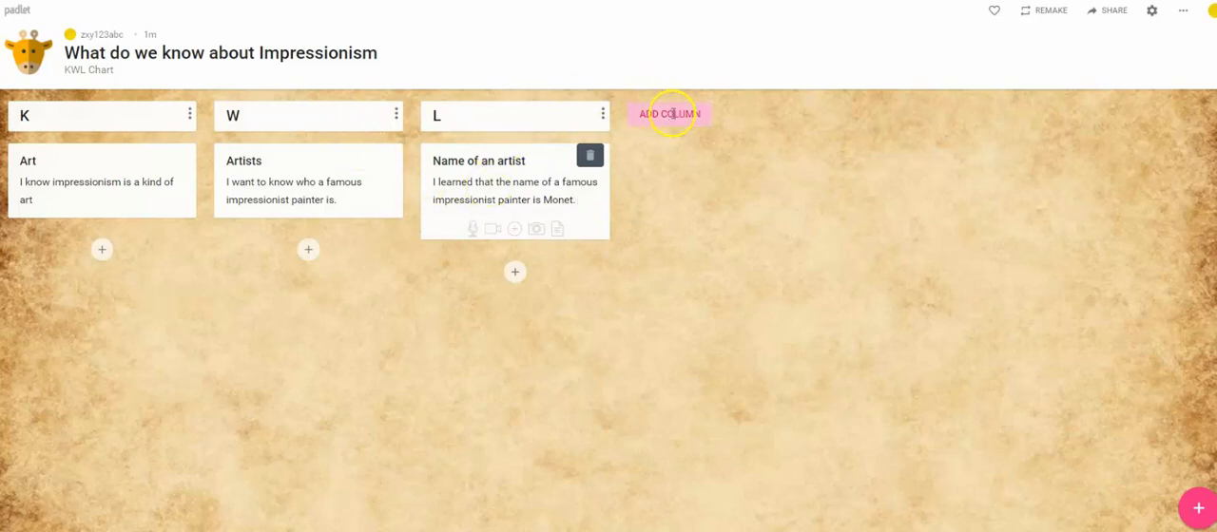
text(Exampls)
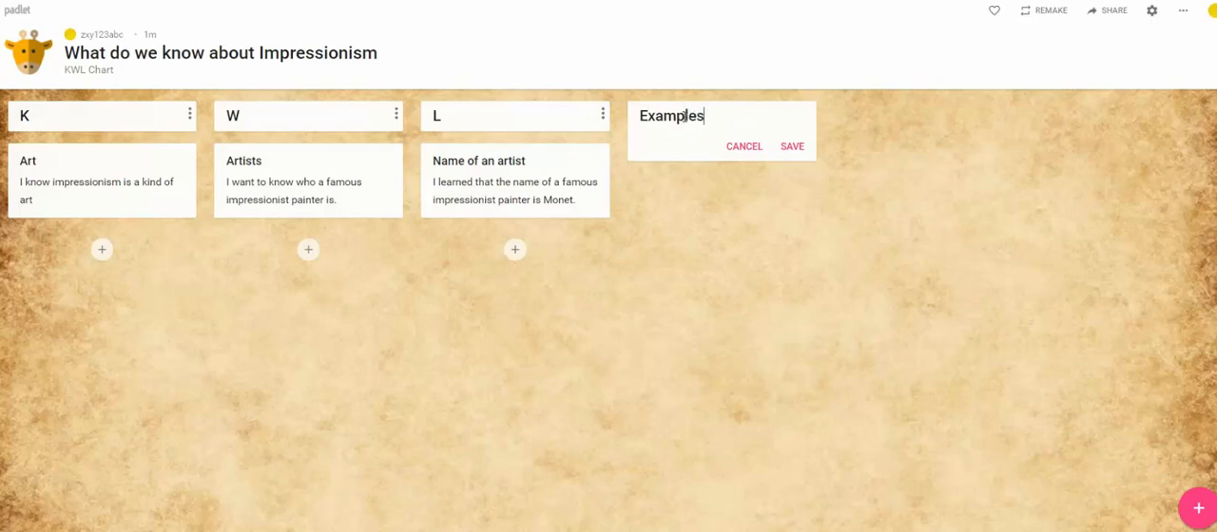
click(806, 147)
Step: Add a post to the Examples column with the impressionist harbour painting image attached from the device
click(720, 154)
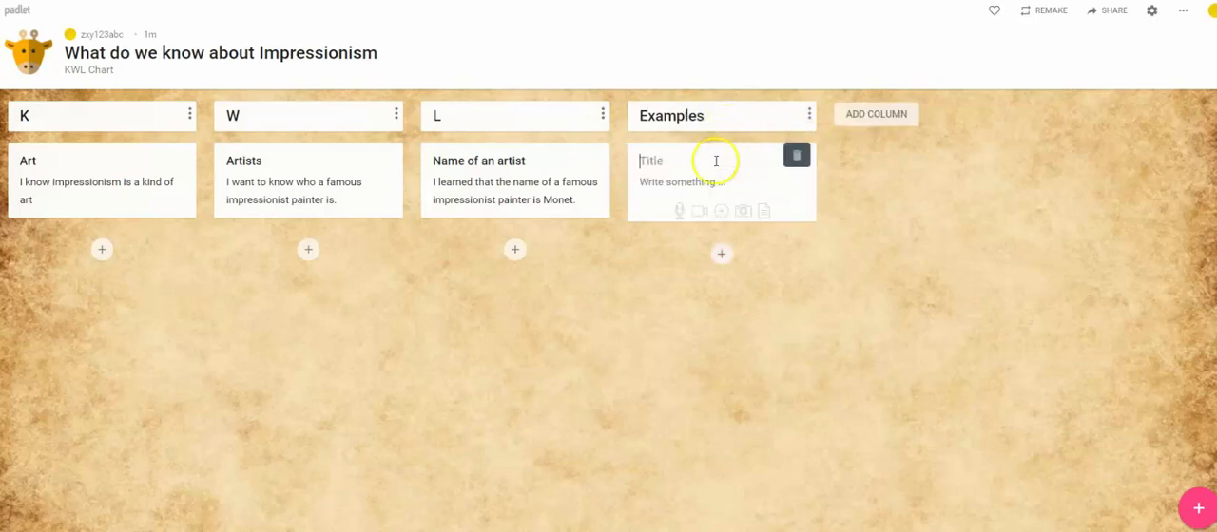
click(722, 212)
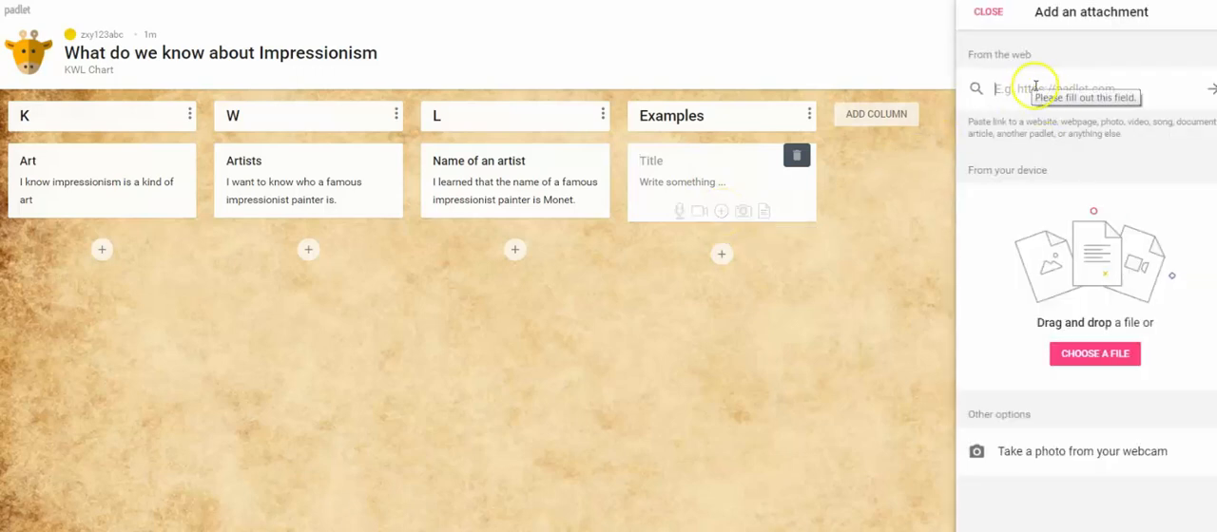
click(1092, 360)
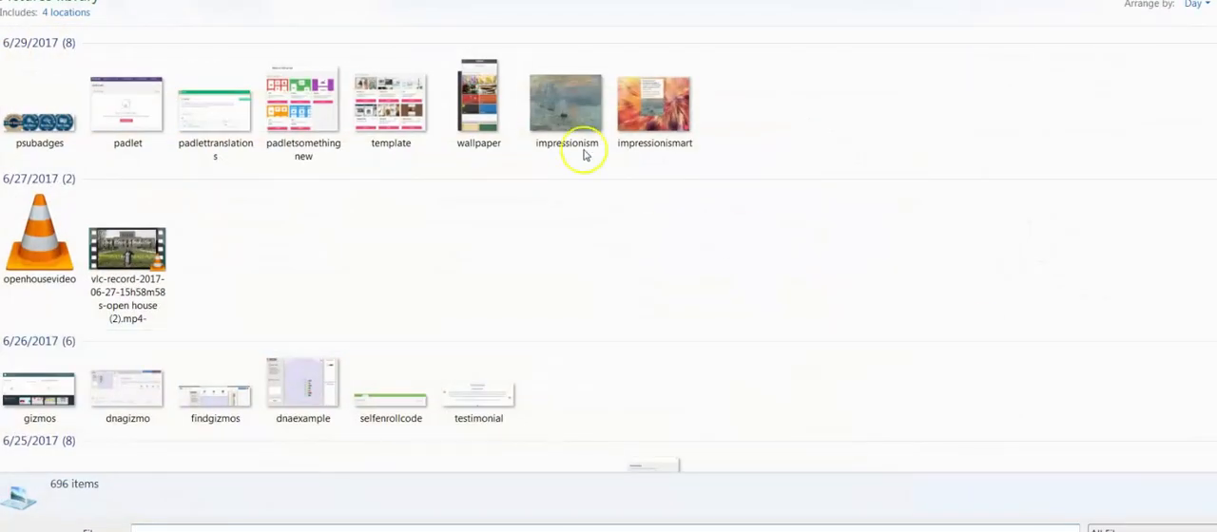
double_click(570, 114)
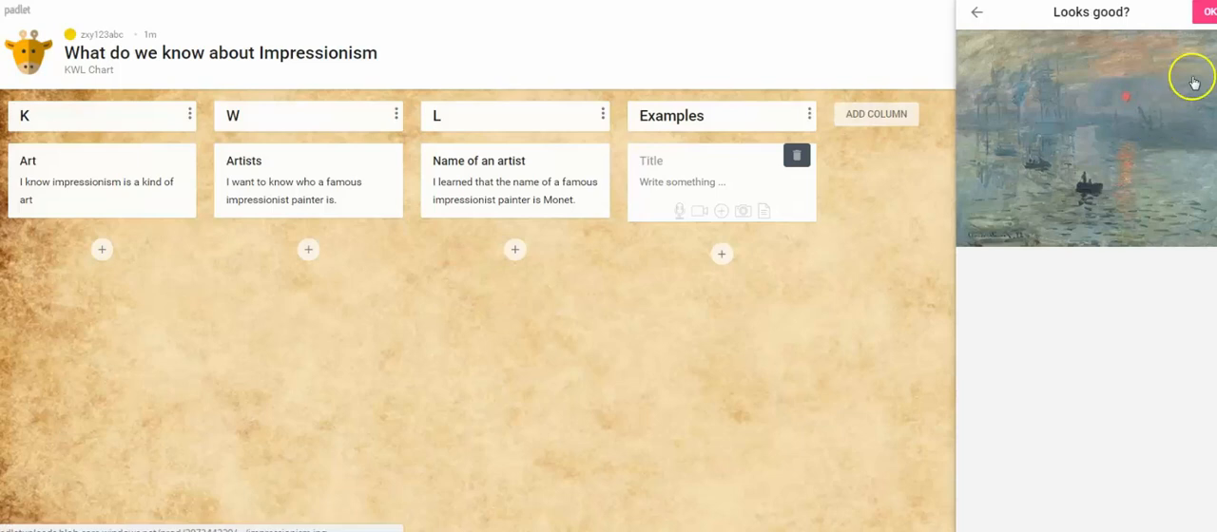
click(1206, 11)
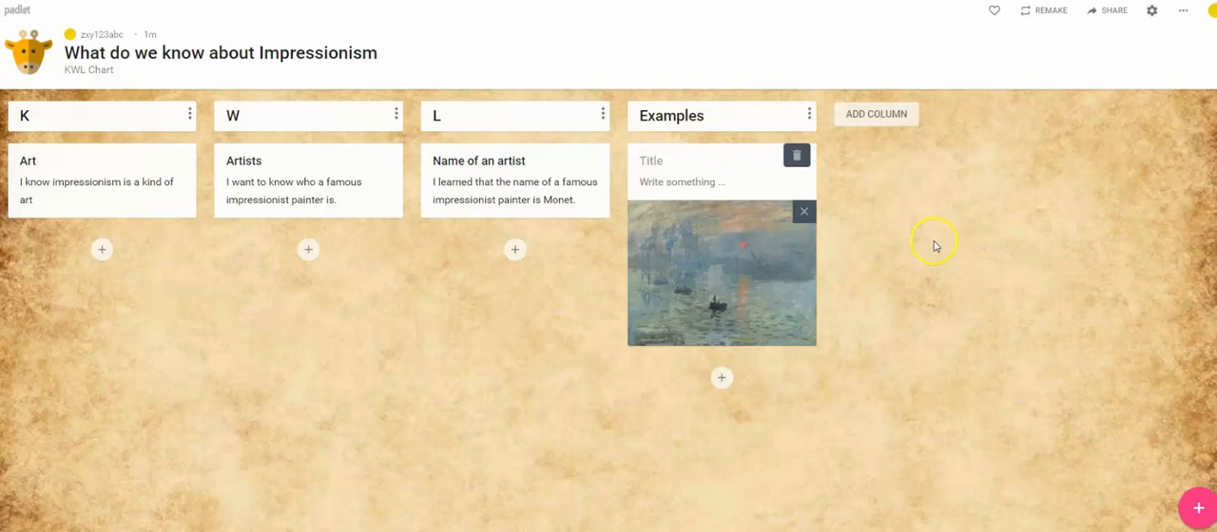
Step: Review the padlet's sharing settings for privacy, access, contributors, remake and moderation, and close them
click(1114, 13)
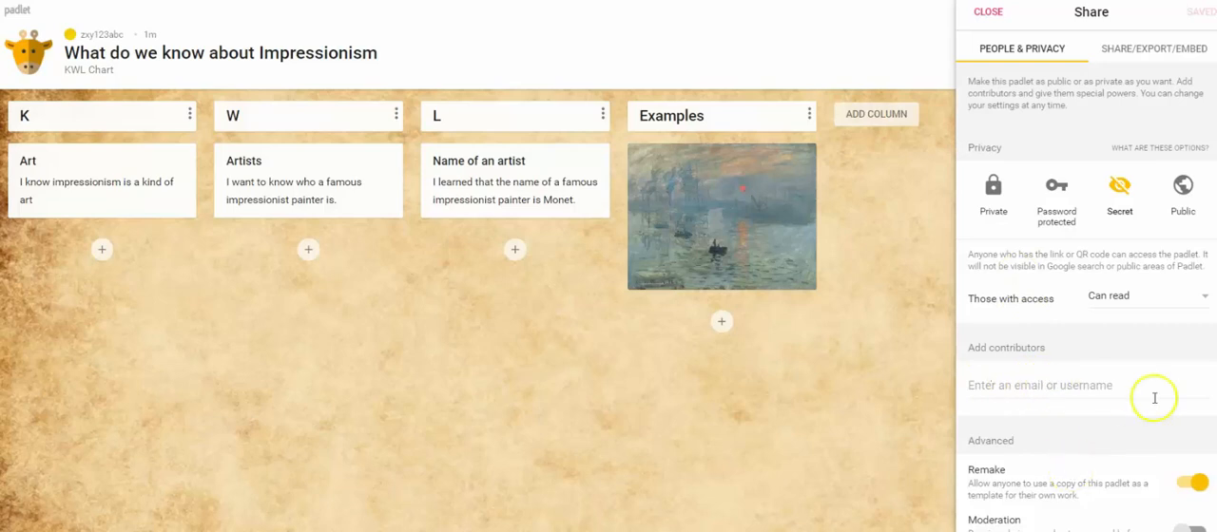
scroll(1173, 394, down, 1)
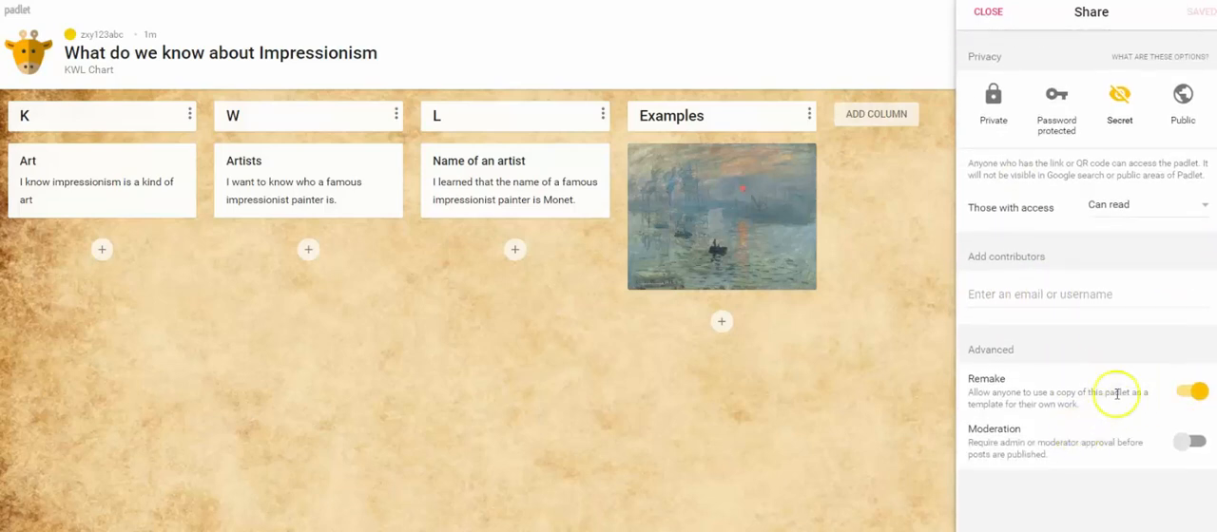
scroll(1086, 263, up, 1)
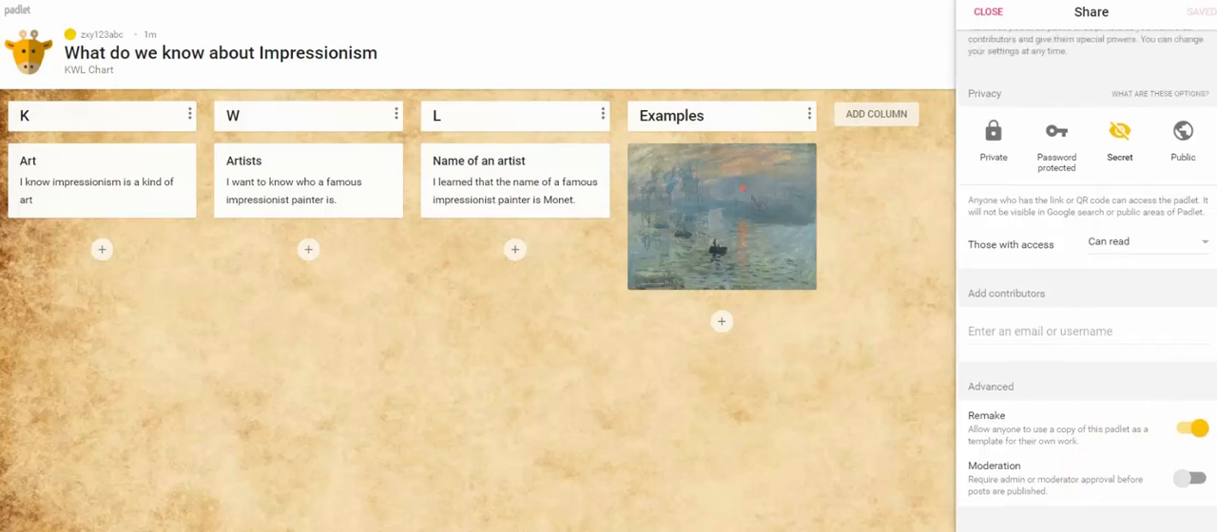
click(1101, 13)
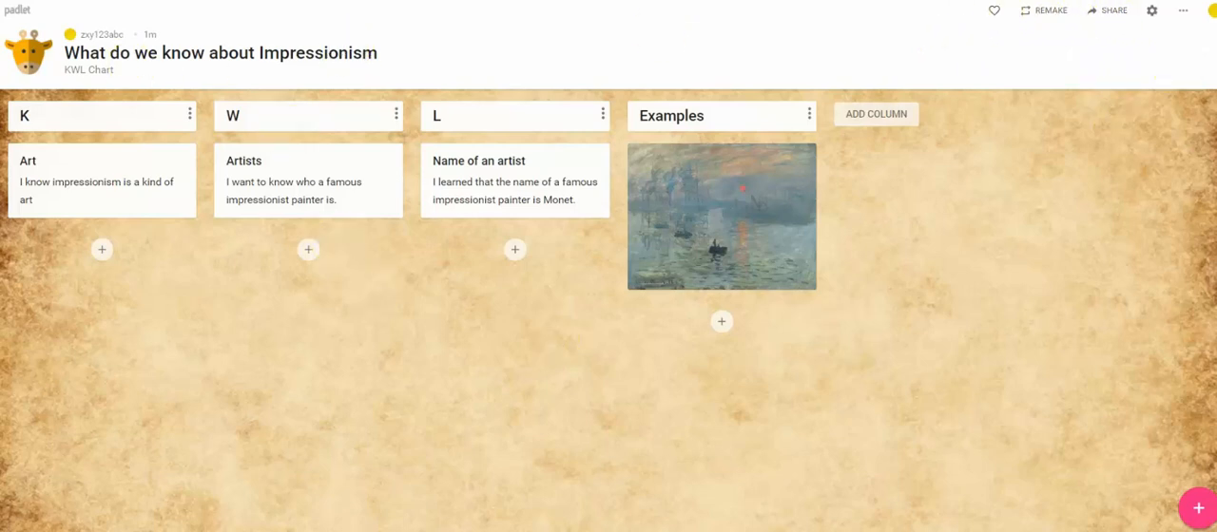
Step: Go to the home dashboard and examine the list of new and recently updated padlets
click(1212, 15)
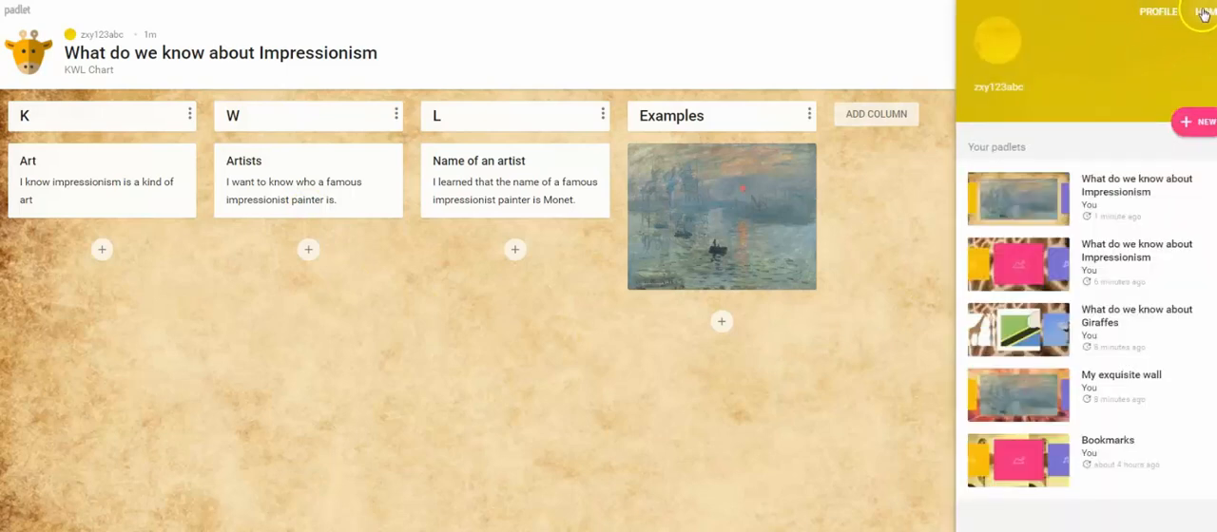
click(1204, 11)
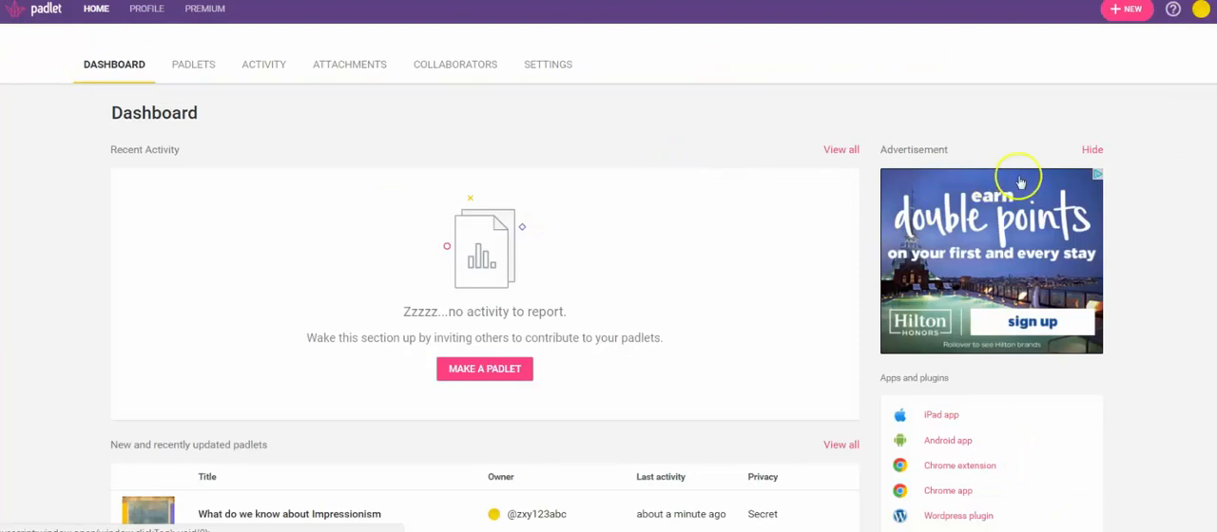
scroll(1167, 121, down, 3)
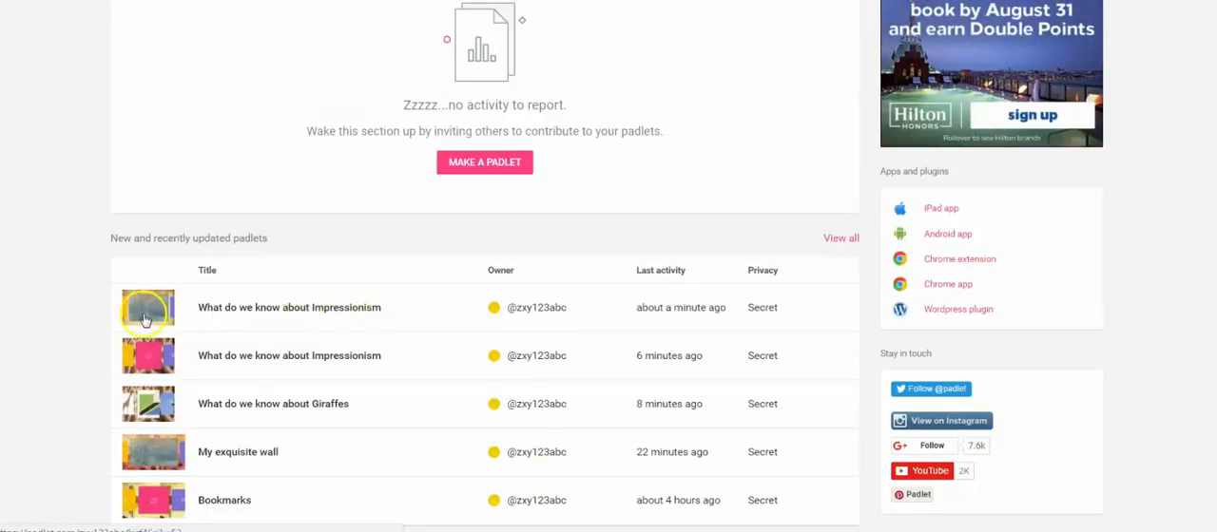
click(374, 315)
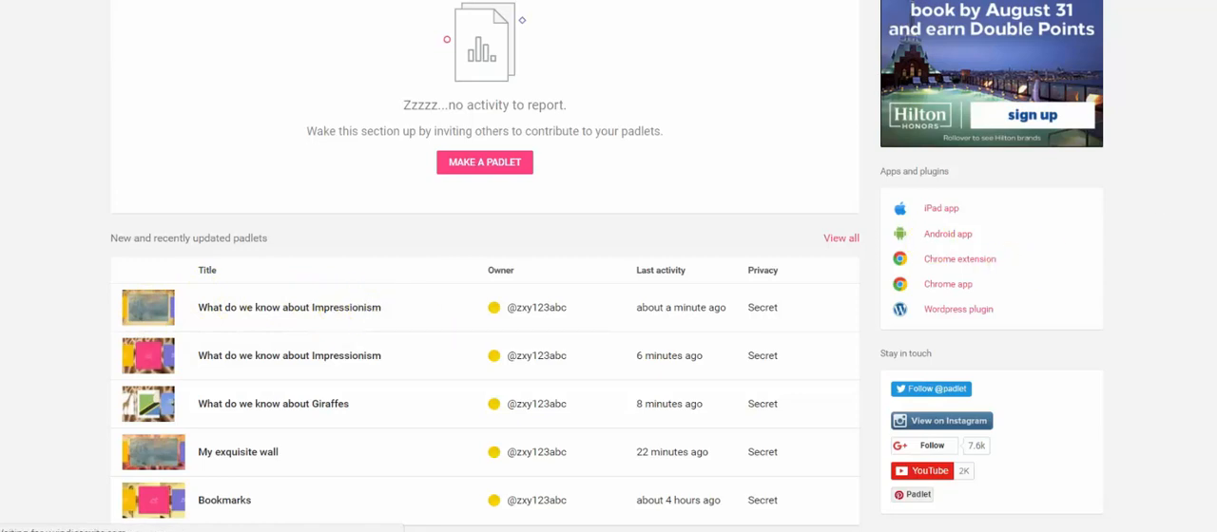
scroll(608, 267, up, 2)
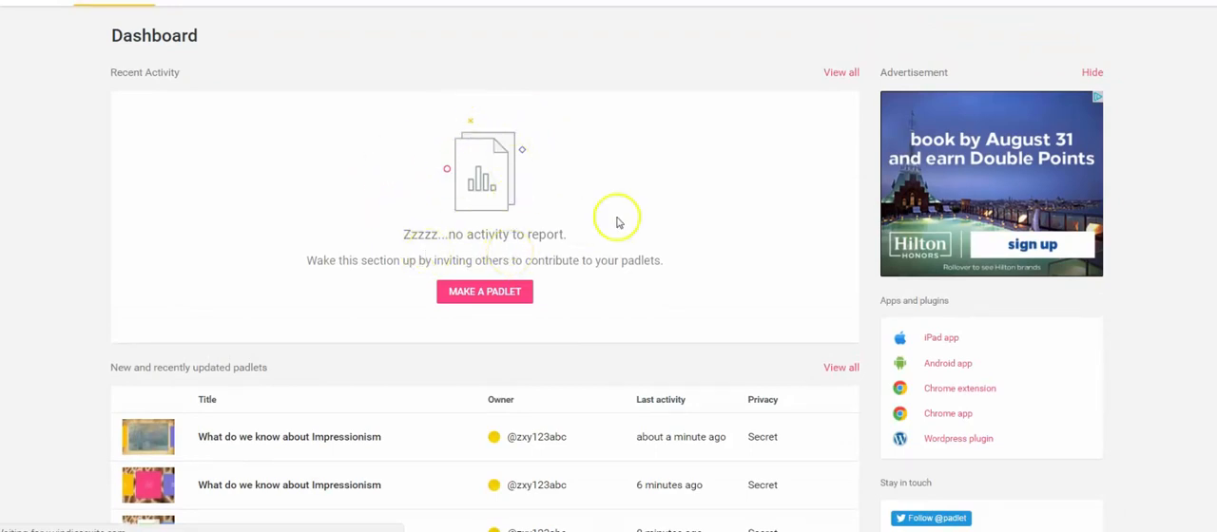
scroll(647, 228, up, 1)
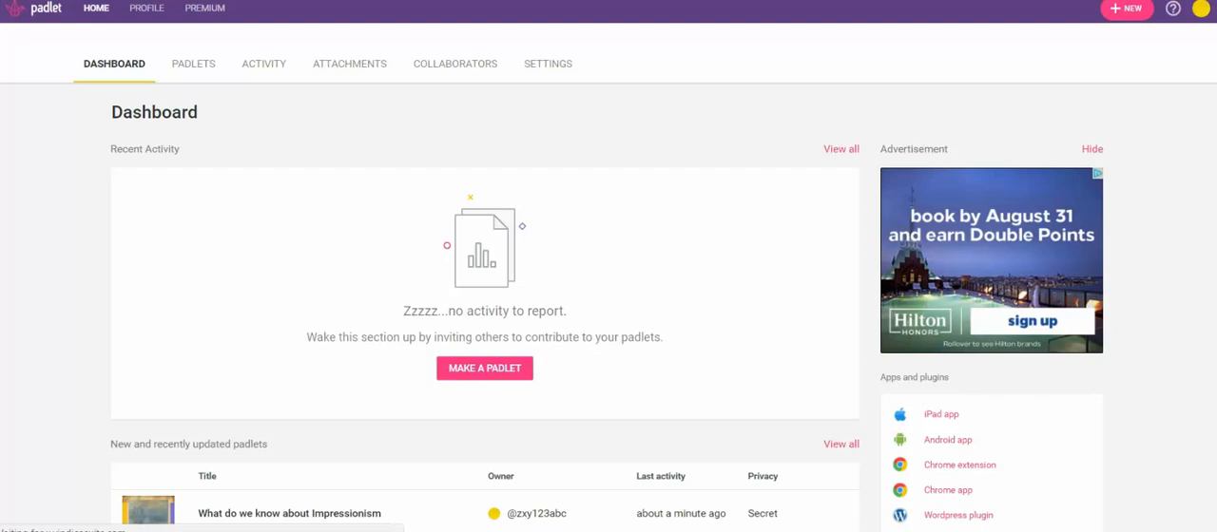
Step: Create a new blank padlet with the Stream layout
click(1142, 14)
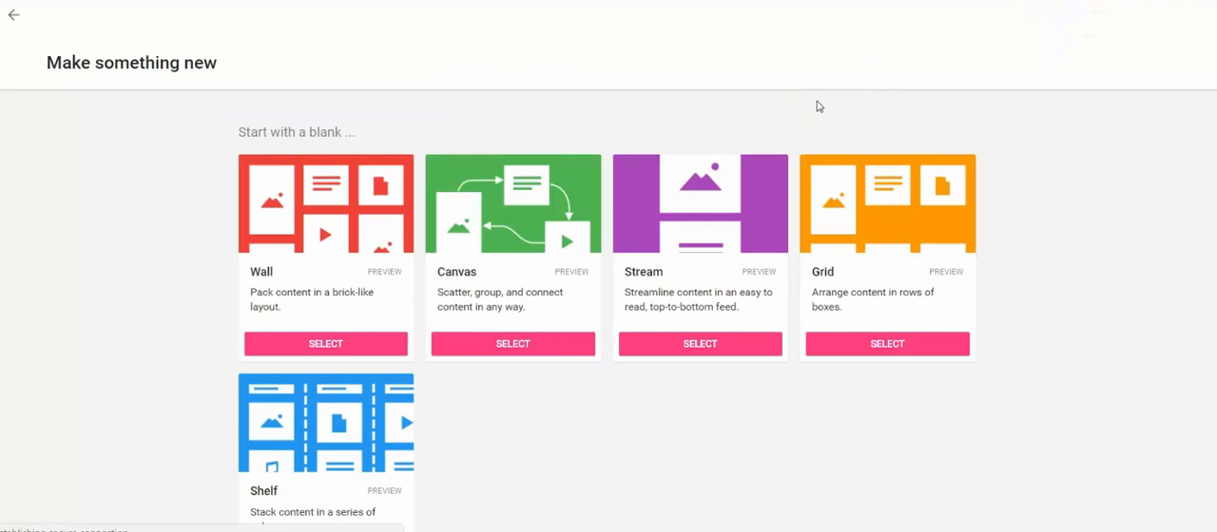
scroll(819, 106, down, 1)
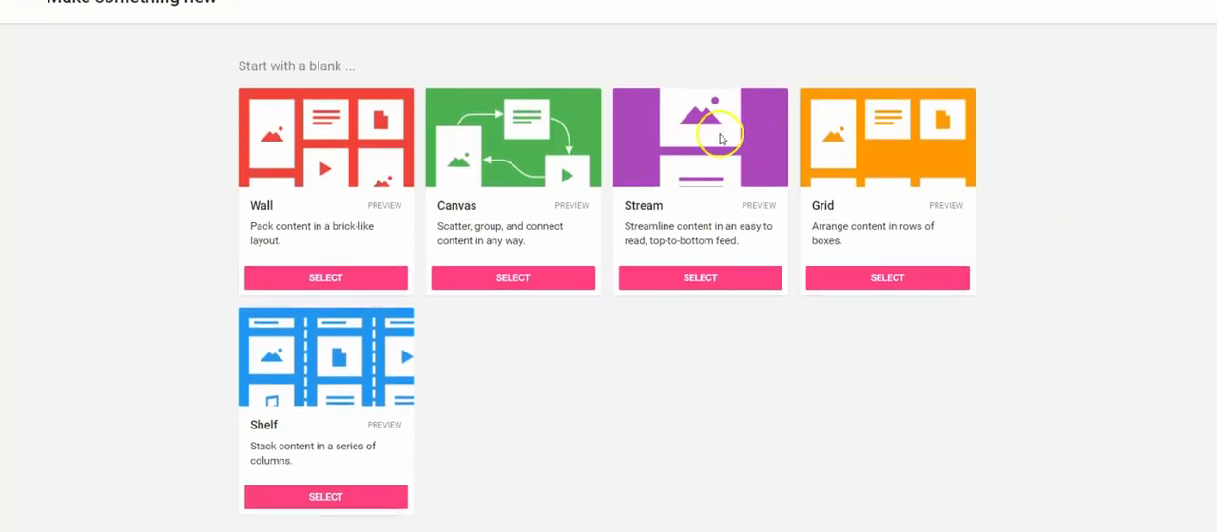
click(698, 276)
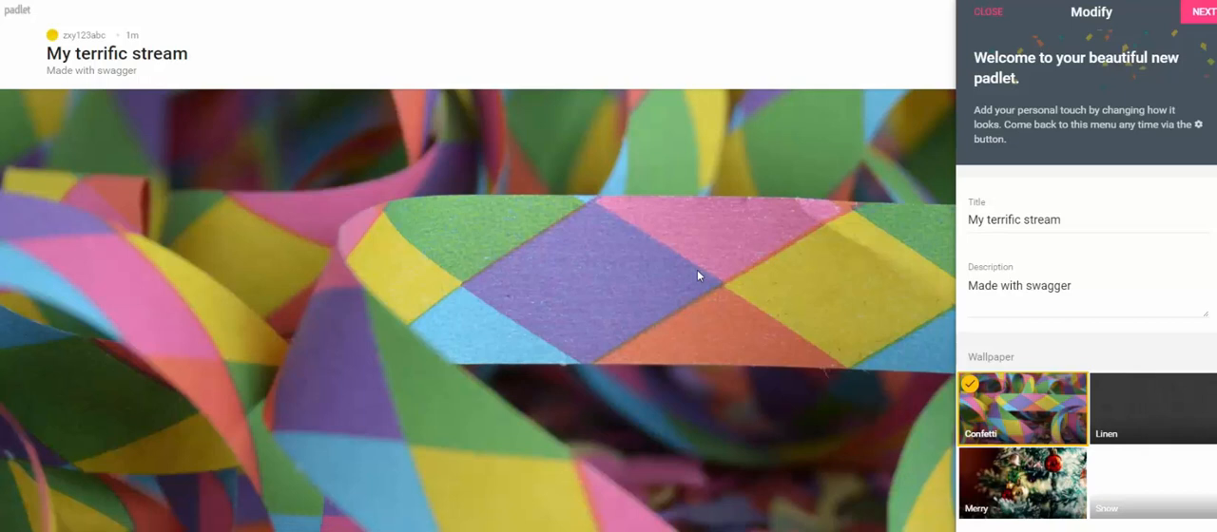
Step: Replace the new stream's title with "Favorite Art Pieces"
double_click(1002, 226)
triple_click(1003, 230)
text(Favorit)
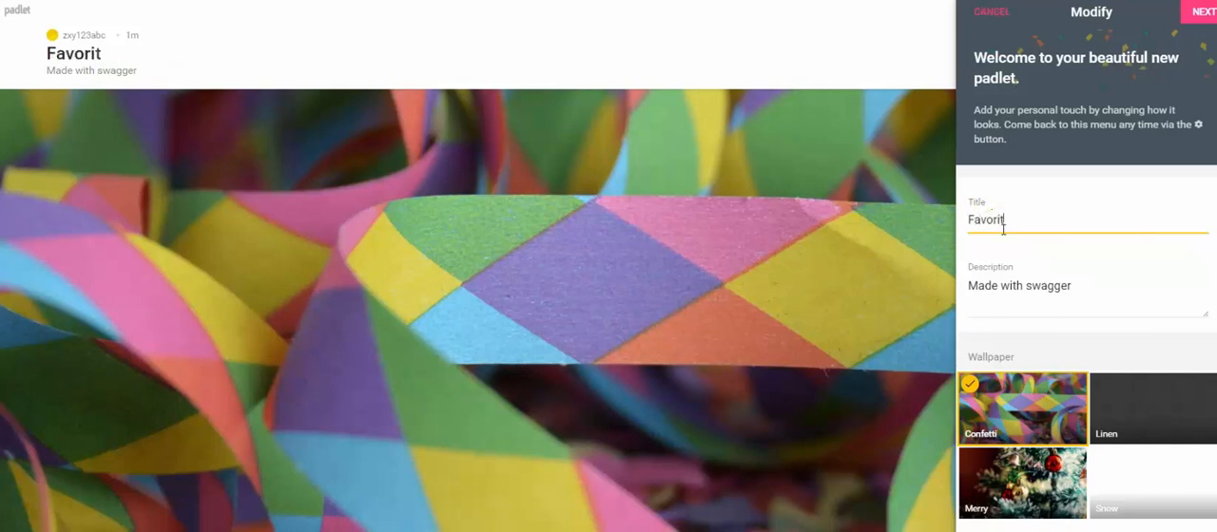
text( Ae Art Pieces)
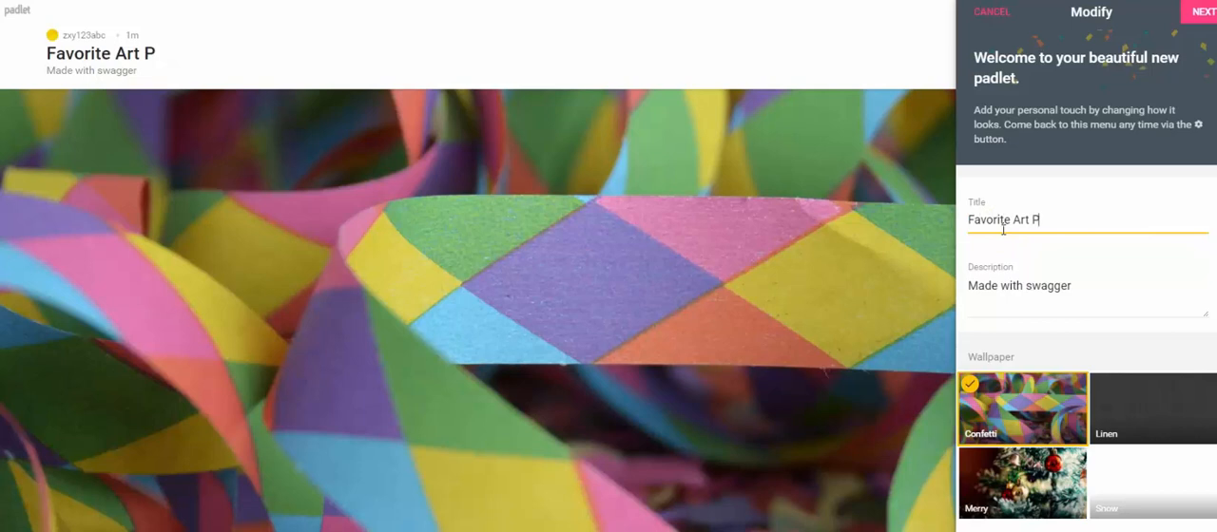
Step: Replace the stream's description with "Inspiration for Art Class"
triple_click(1037, 285)
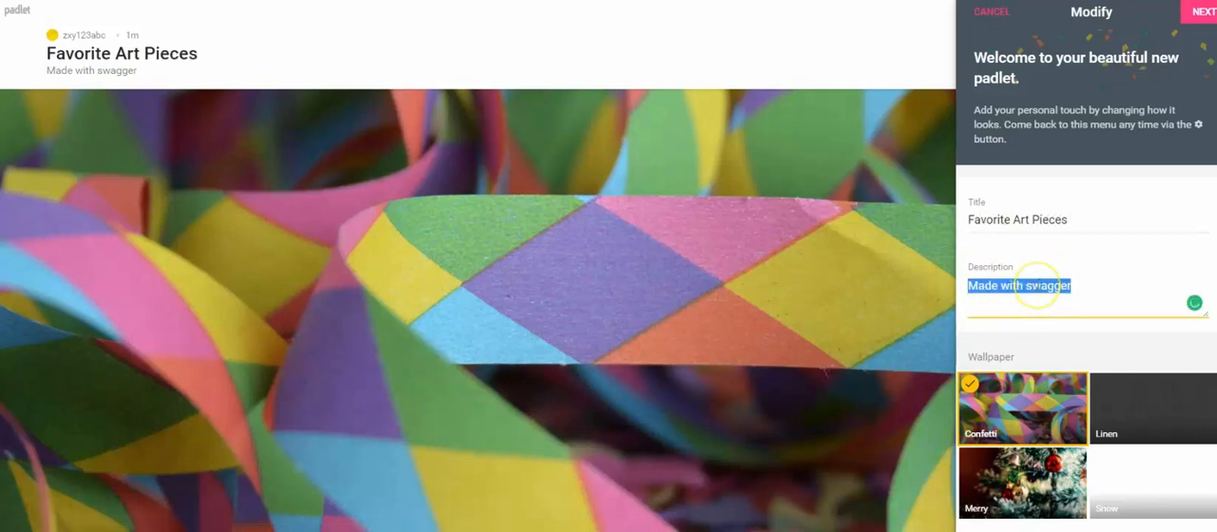
text(Inspiration fo)
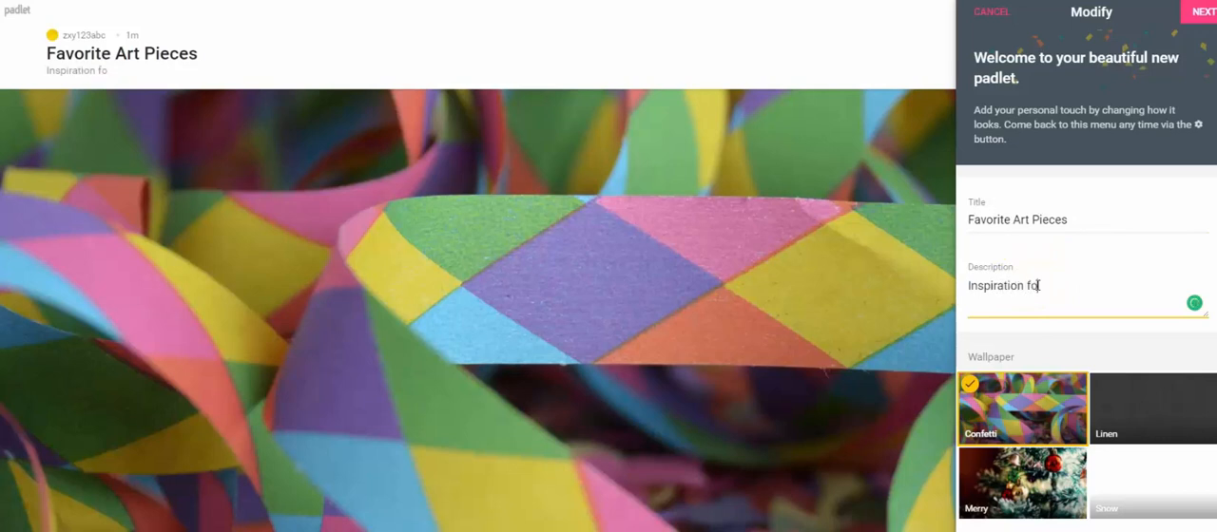
text(r Art Class)
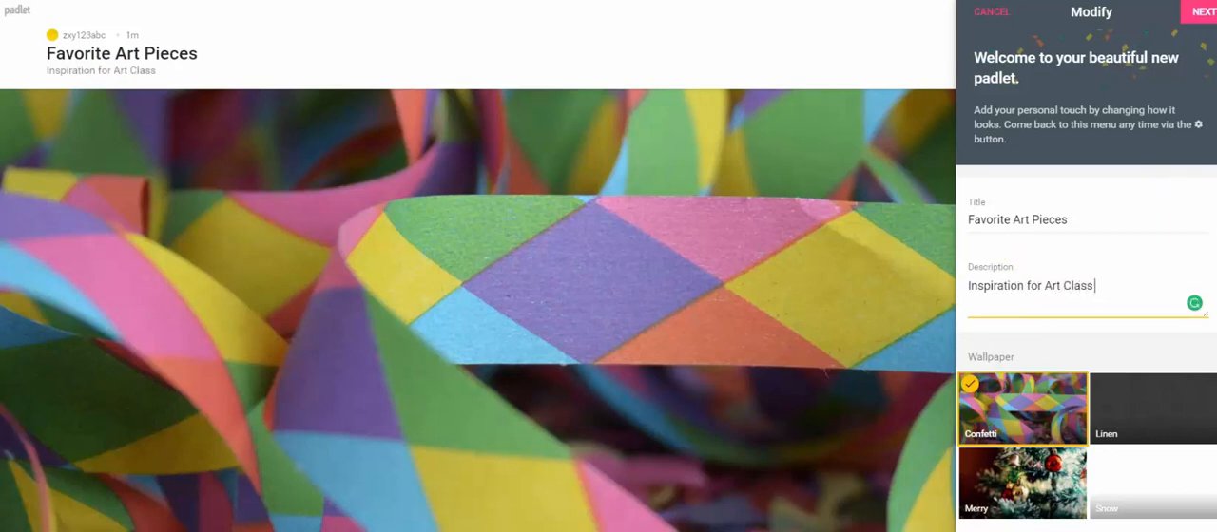
Step: Set the stream's wallpaper to Snow and continue to the people and privacy settings
scroll(1174, 195, down, 3)
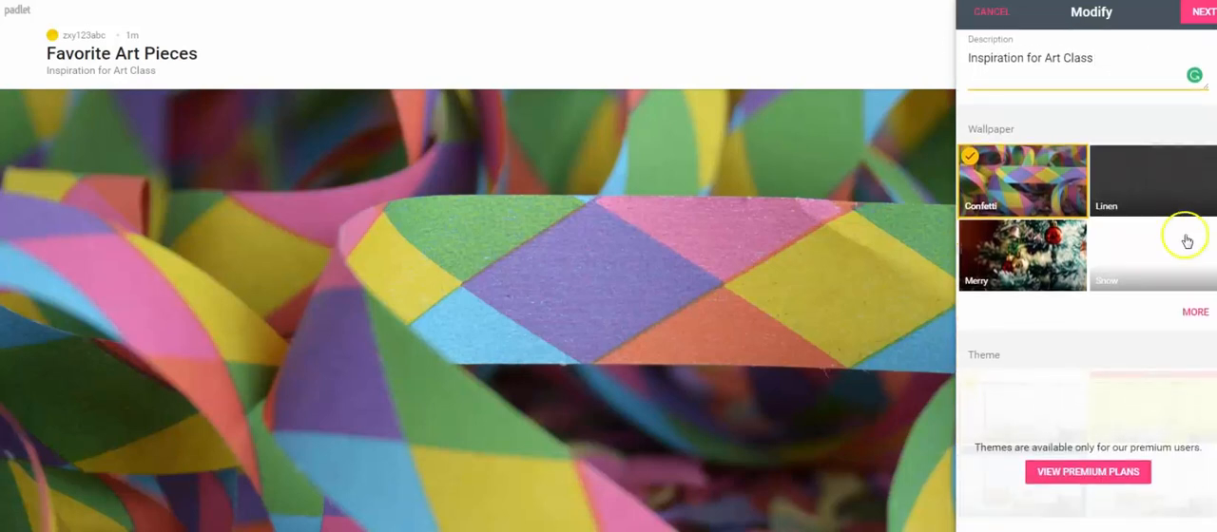
click(1139, 238)
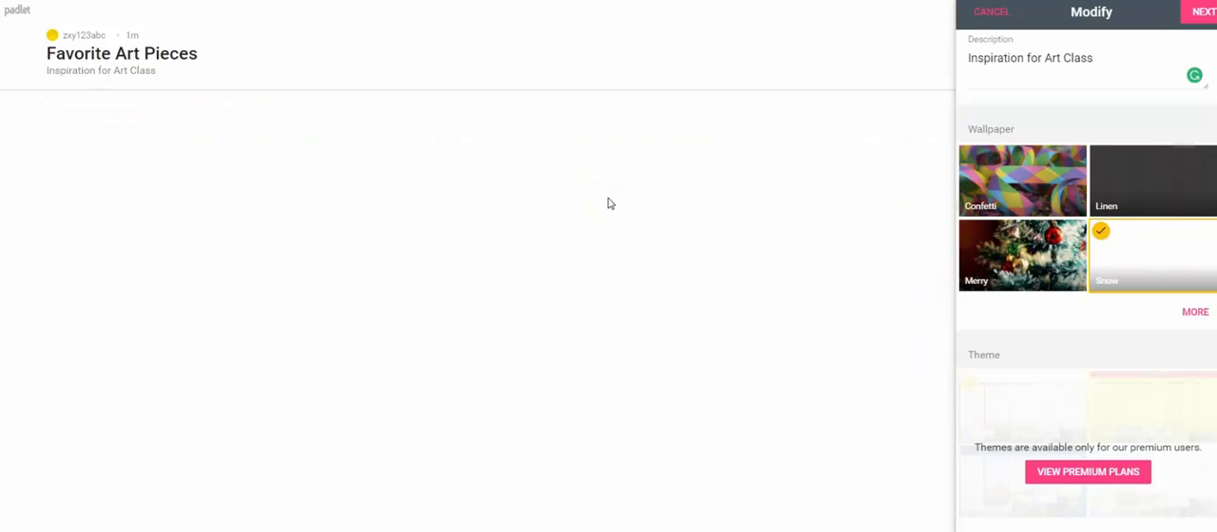
click(998, 76)
click(1204, 28)
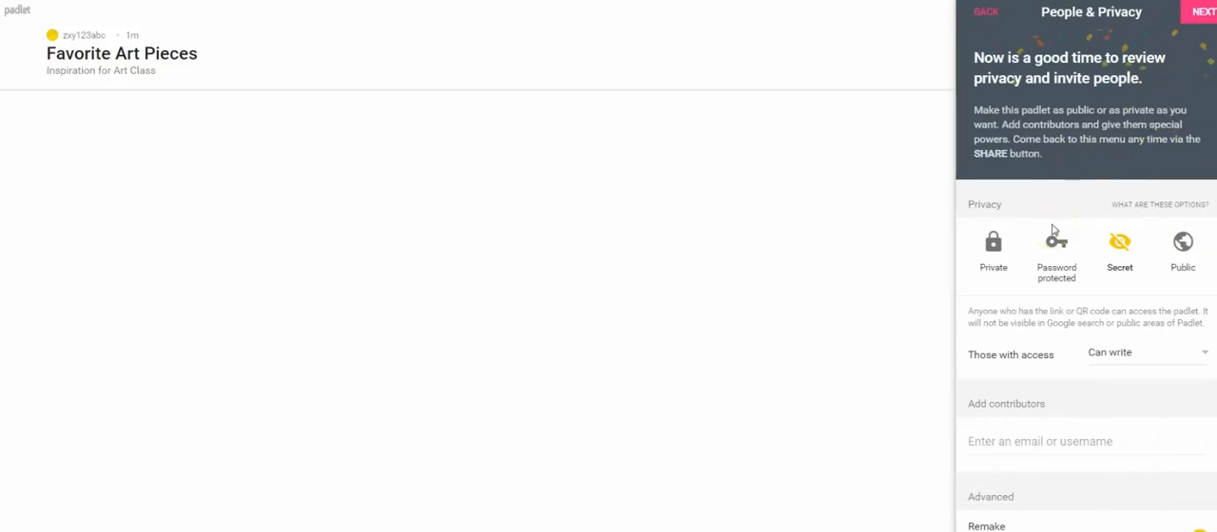
Step: Set the padlet's privacy to Public, review the access and advanced options, and accept the settings
click(1183, 243)
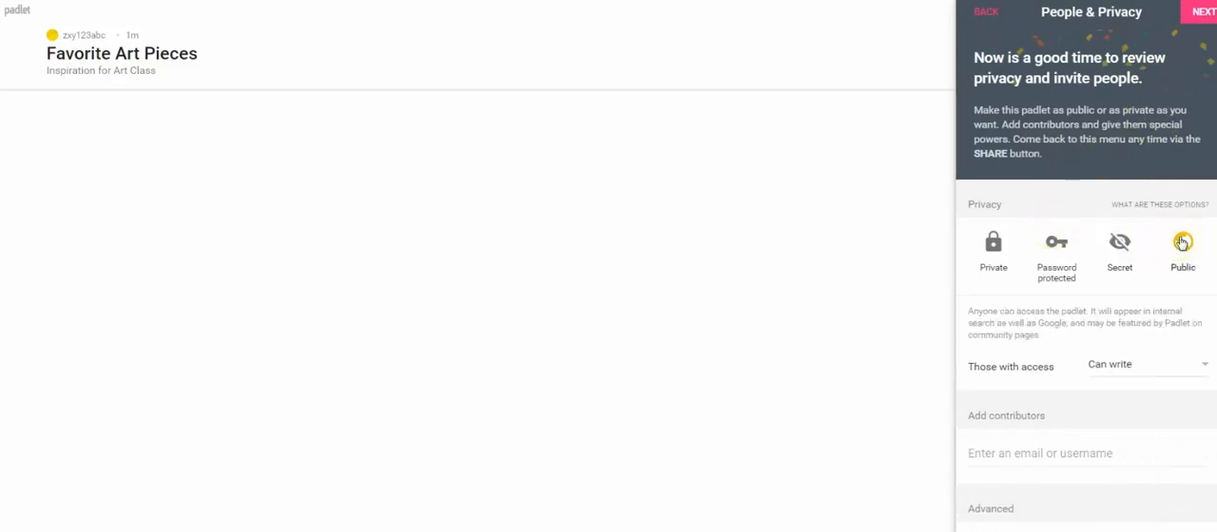
scroll(1086, 285, down, 1)
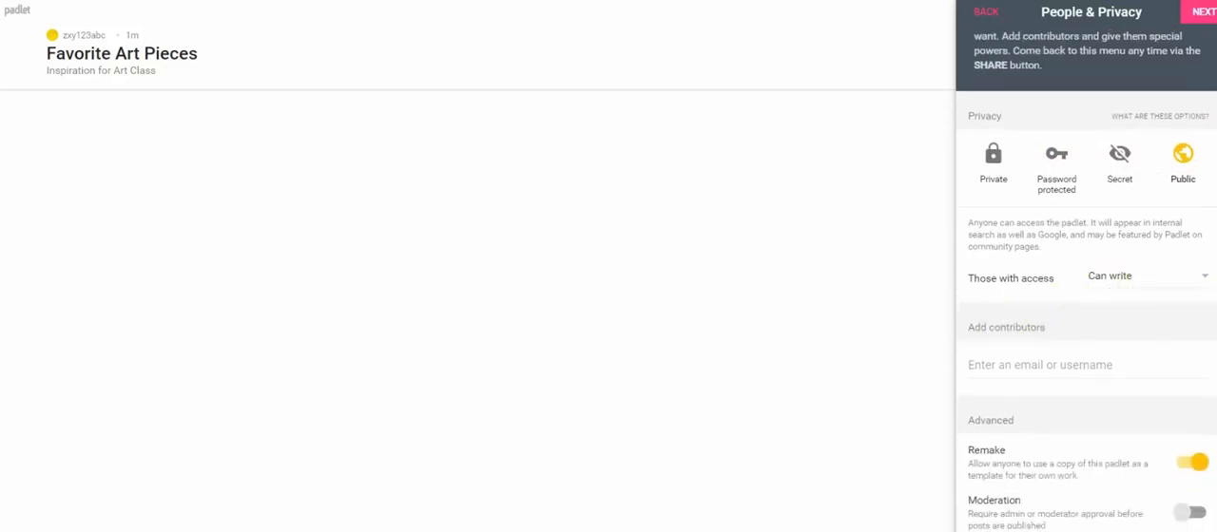
scroll(1086, 285, down, 1)
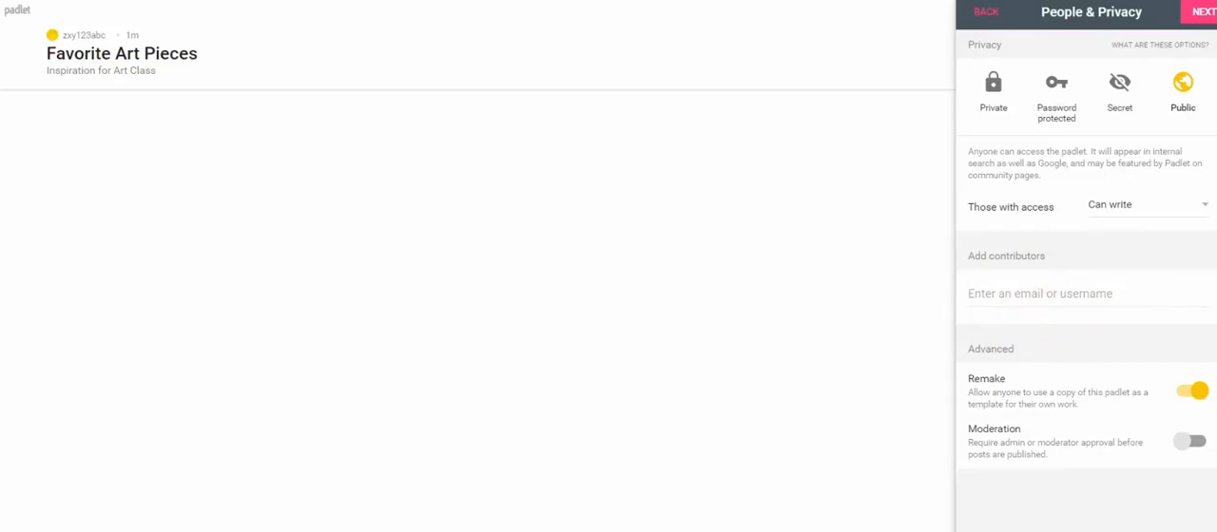
scroll(1086, 285, up, 2)
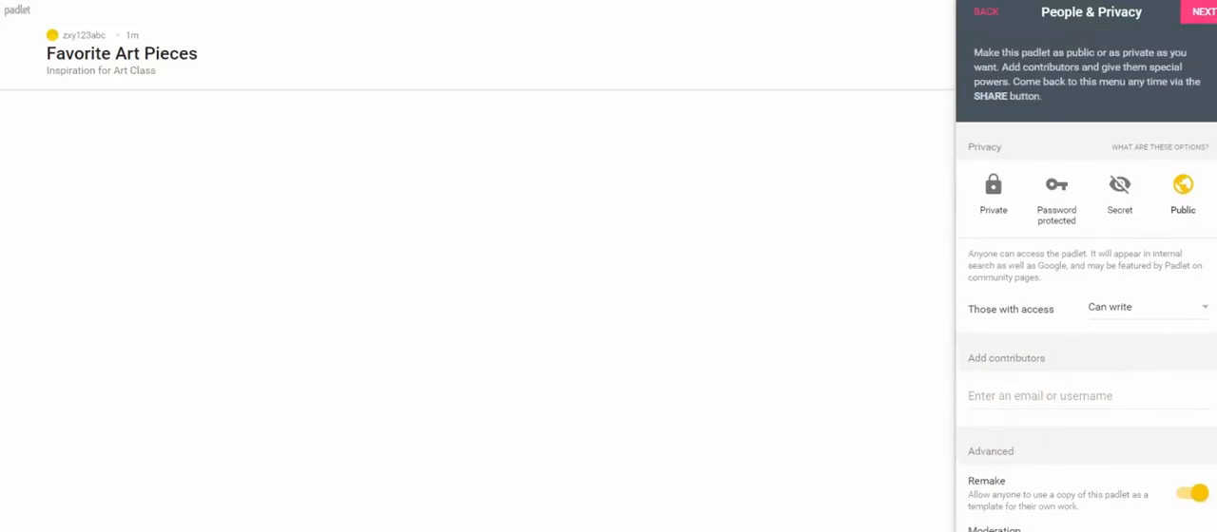
click(1200, 19)
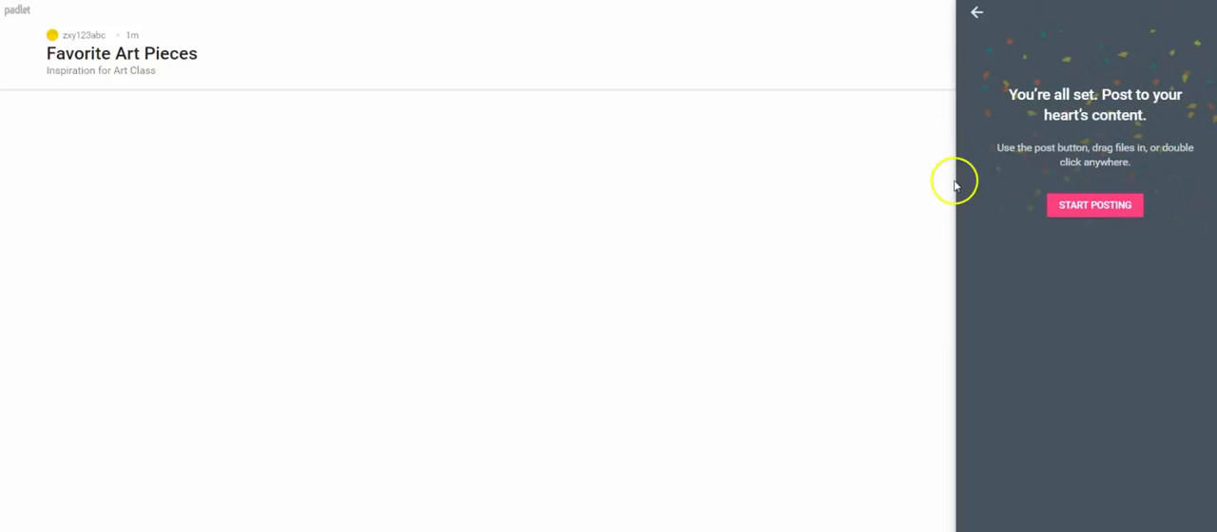
Step: Finish the padlet setup and open a blank post in the stream
click(1073, 207)
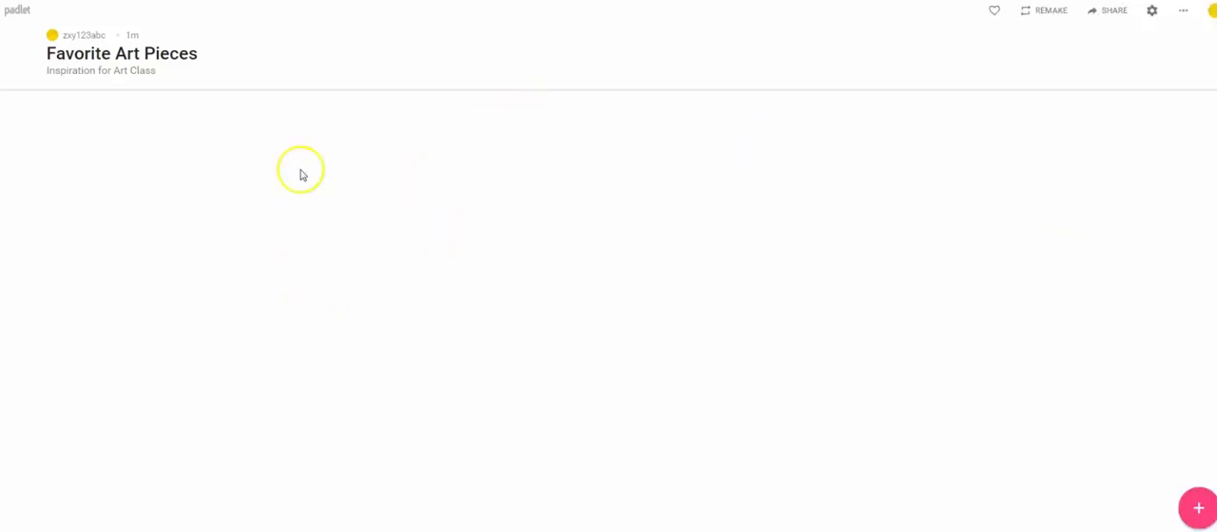
double_click(433, 205)
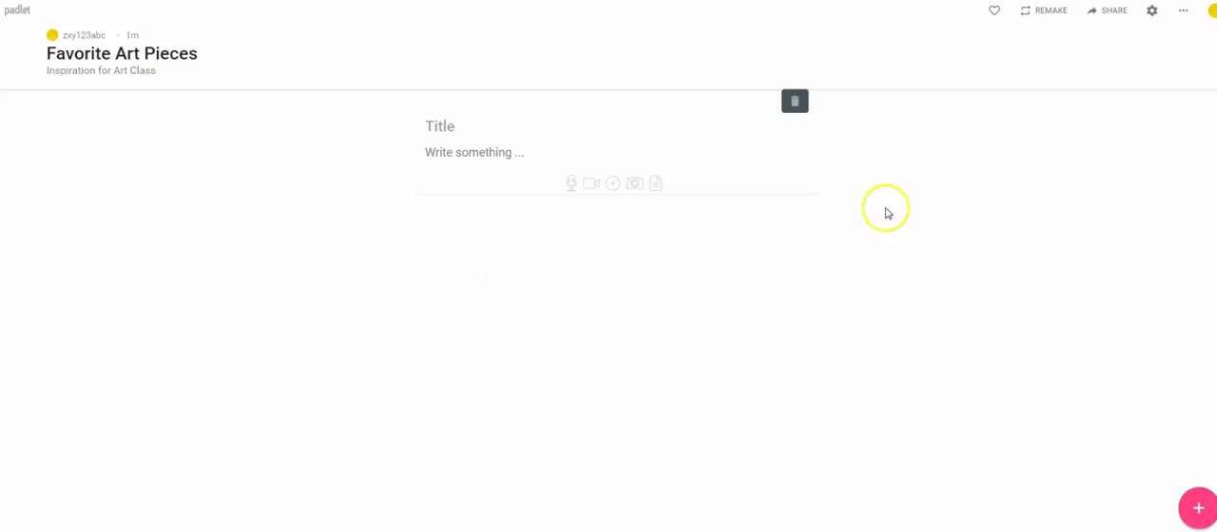
Step: Leave the stream and view the account's profile page with the padlets made
click(1212, 12)
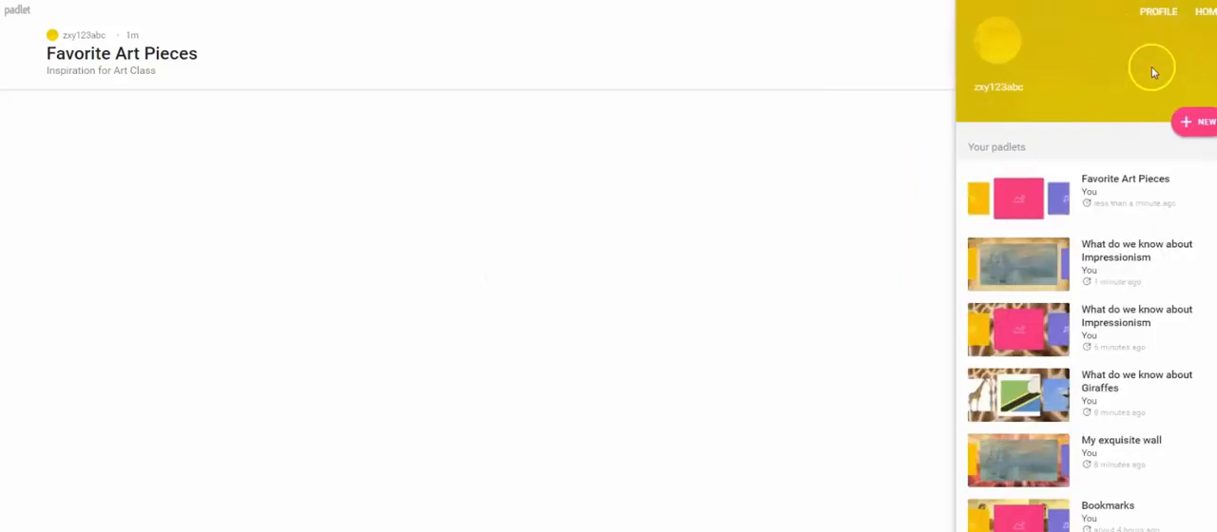
click(1159, 11)
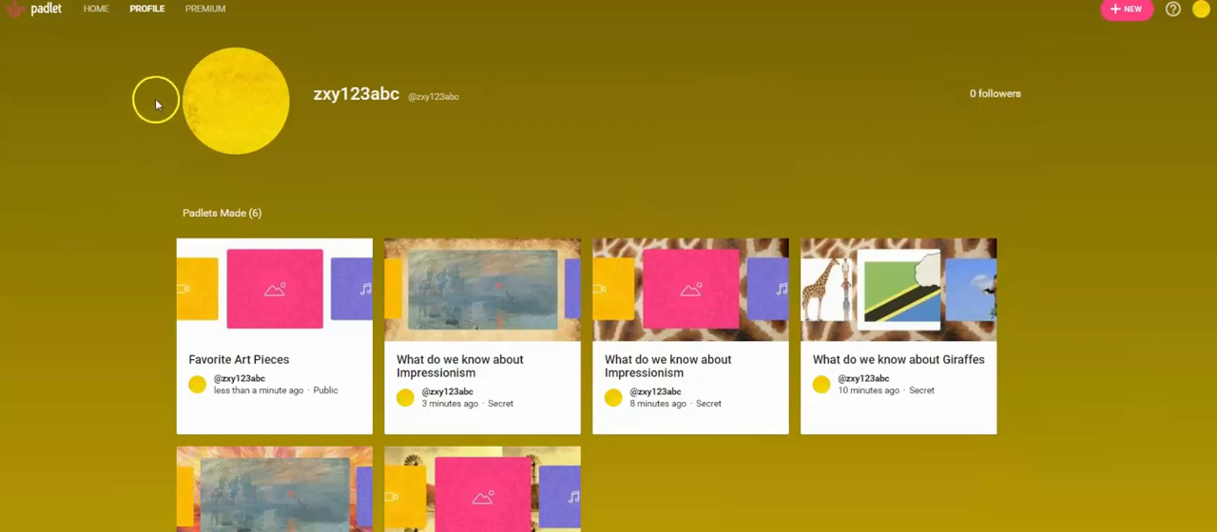
Step: View the Padlet Backpack premium plan for schools and return to the home dashboard
click(208, 12)
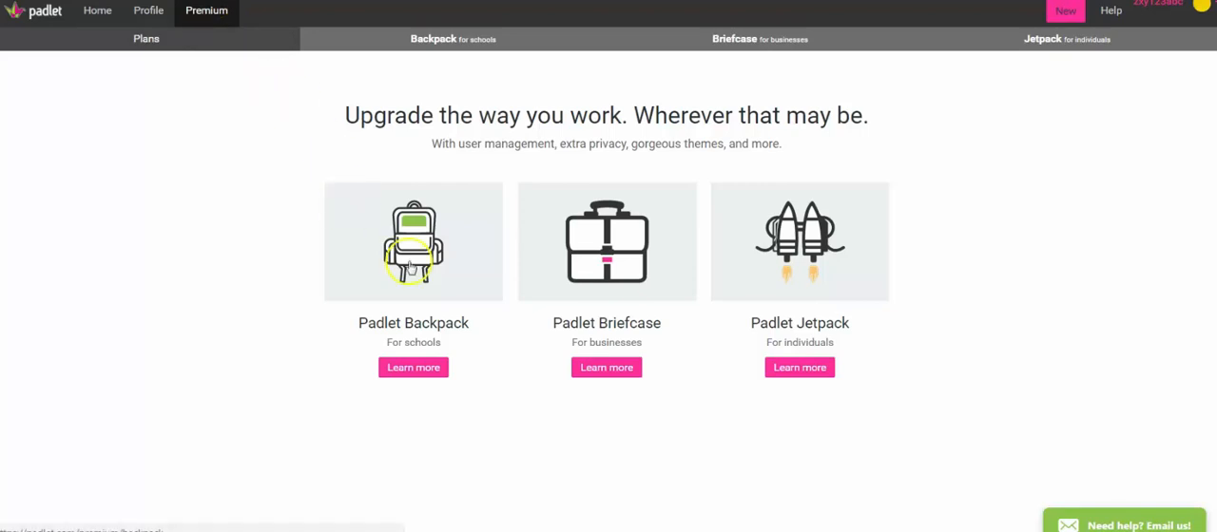
click(414, 368)
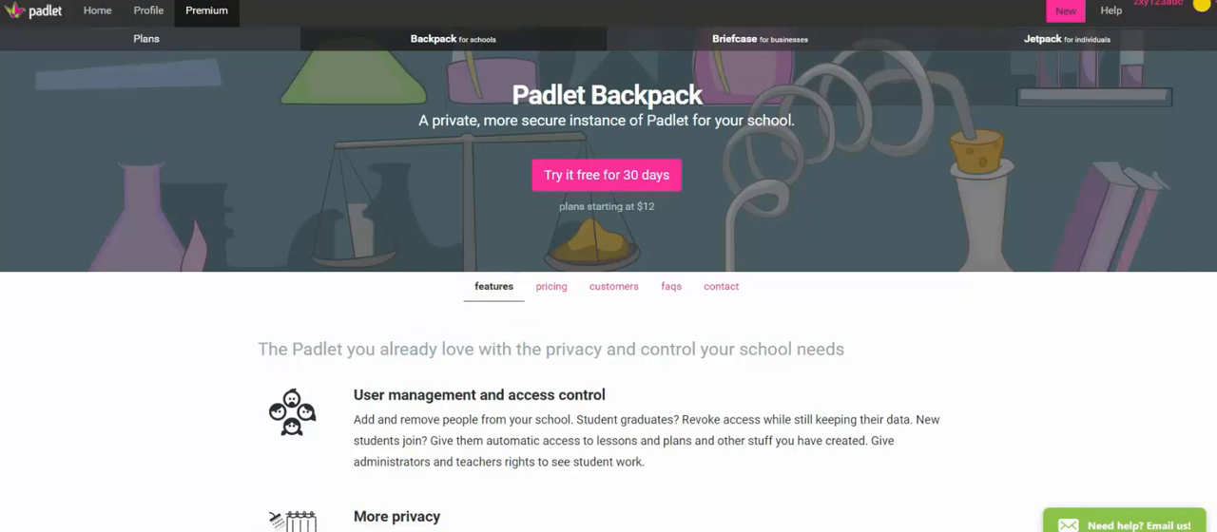
click(1200, 5)
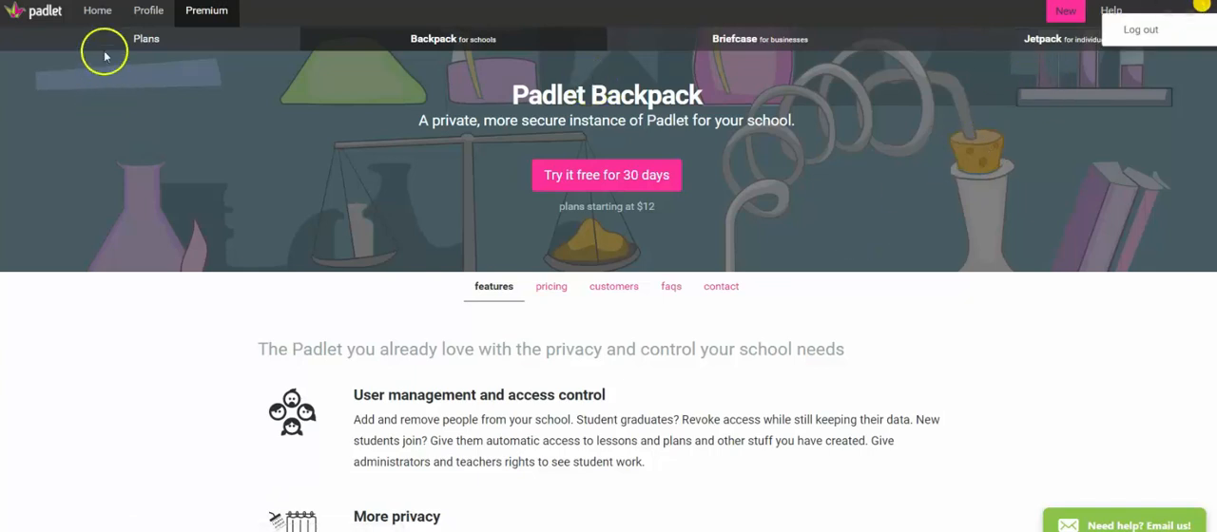
click(109, 13)
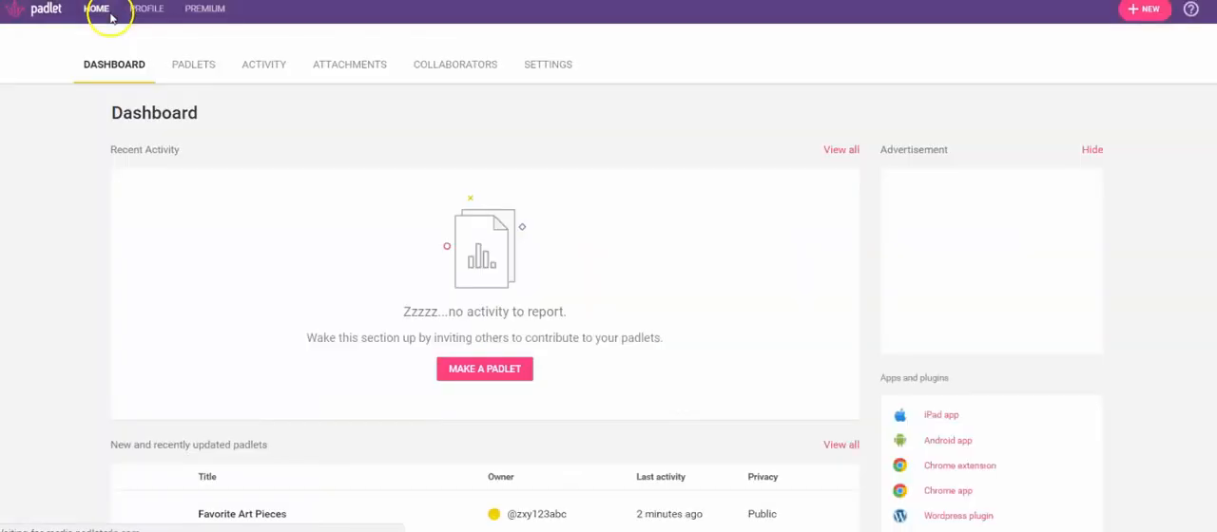